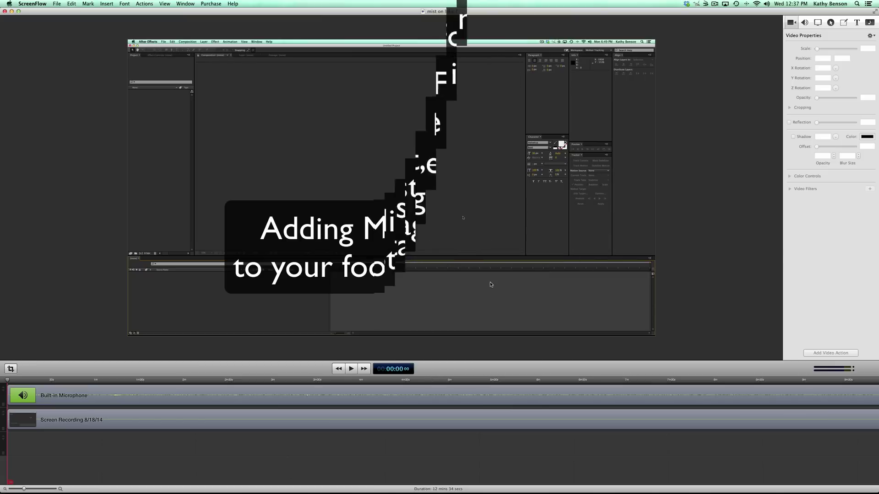
Switch to After Effects and create a new composition from the tranquillake.mov footage
key("super+Tab")
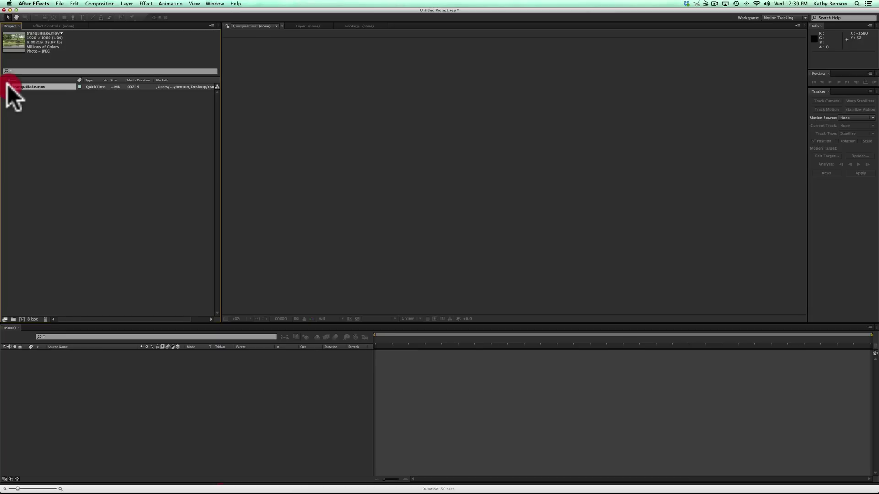
left_click_drag(7, 84, 26, 113)
left_click_drag(20, 312, 21, 316)
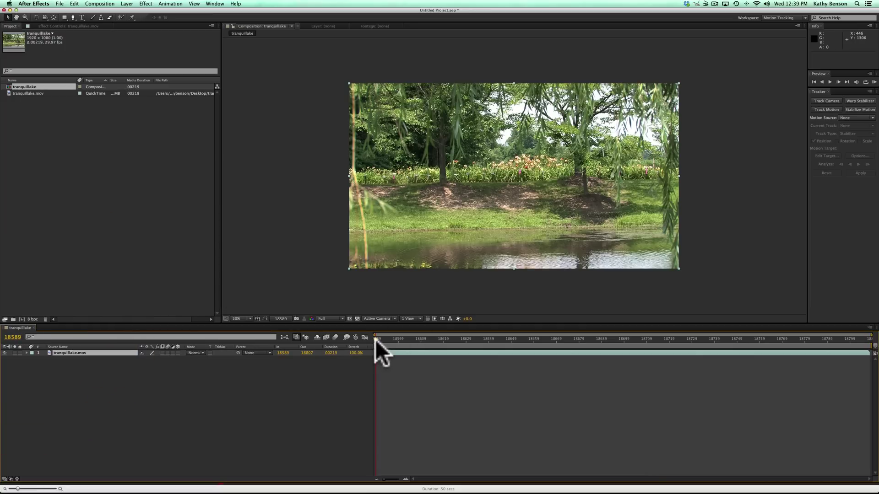
Play a RAM preview of the tranquillake composition and stop it
left_click(873, 83)
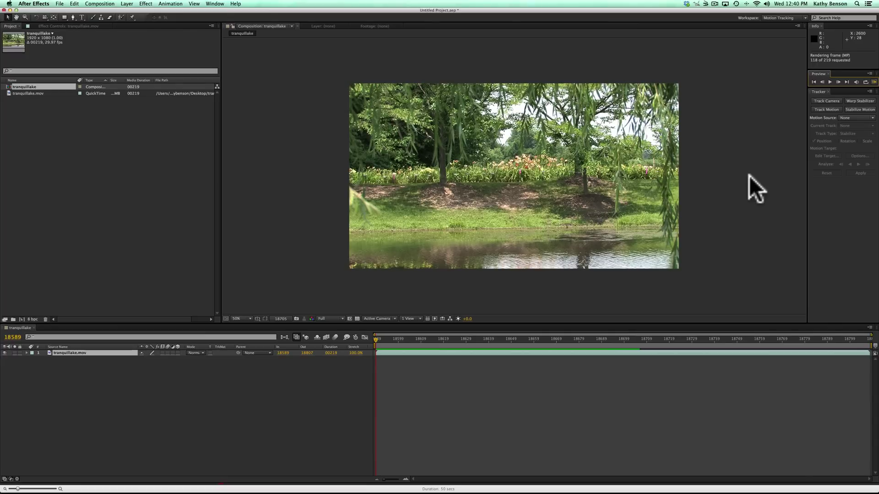
key("space")
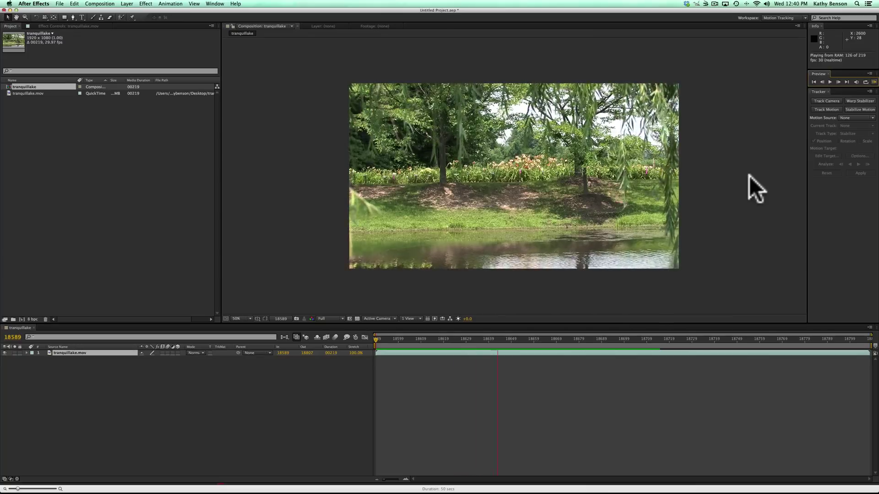
key("space")
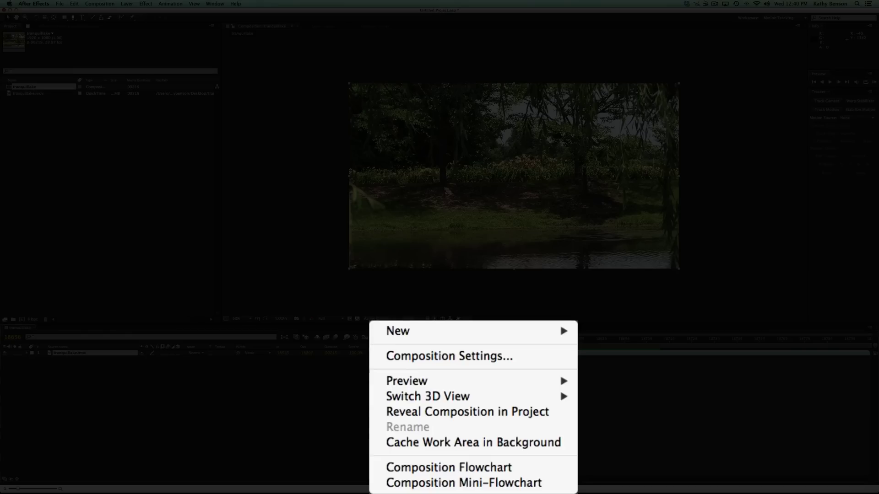
Add a black solid layer at composition size, 1920 by 1080 px, above the footage
mouse_move(463, 382)
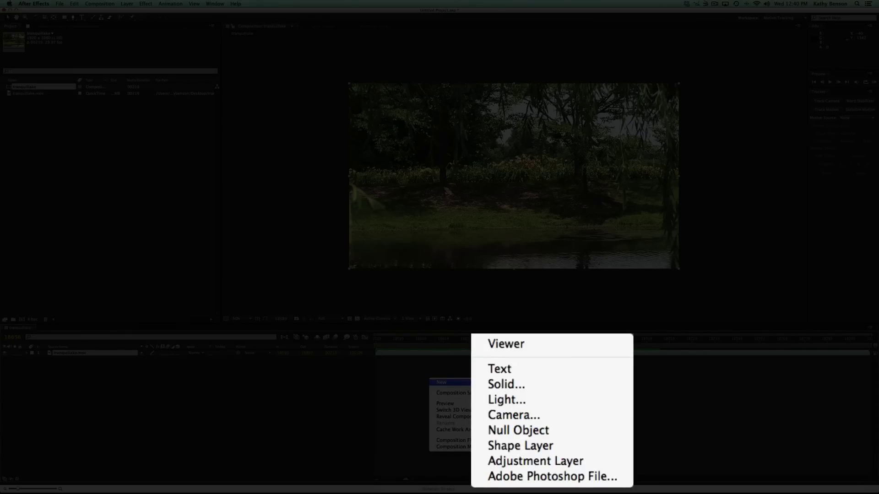
left_click(561, 394)
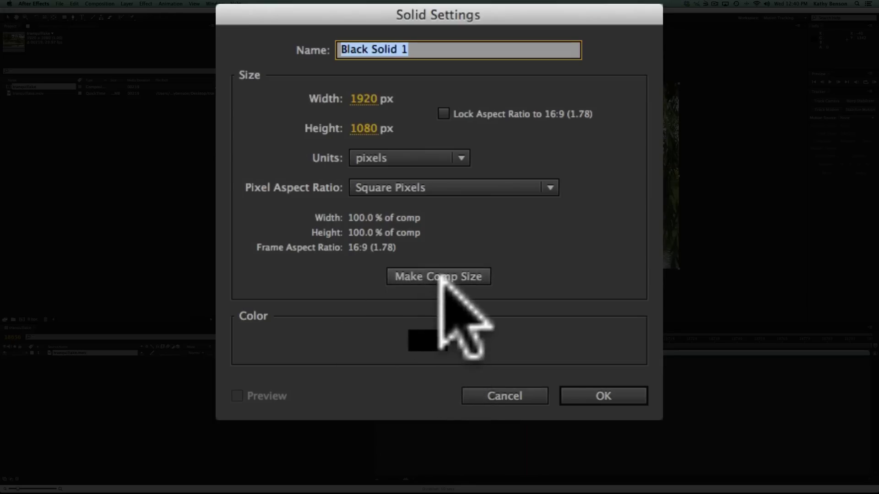
left_click(439, 276)
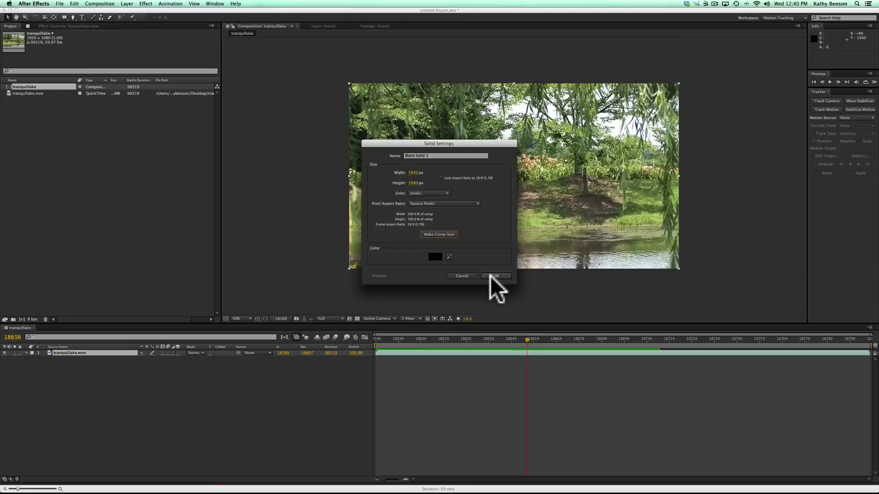
left_click(586, 394)
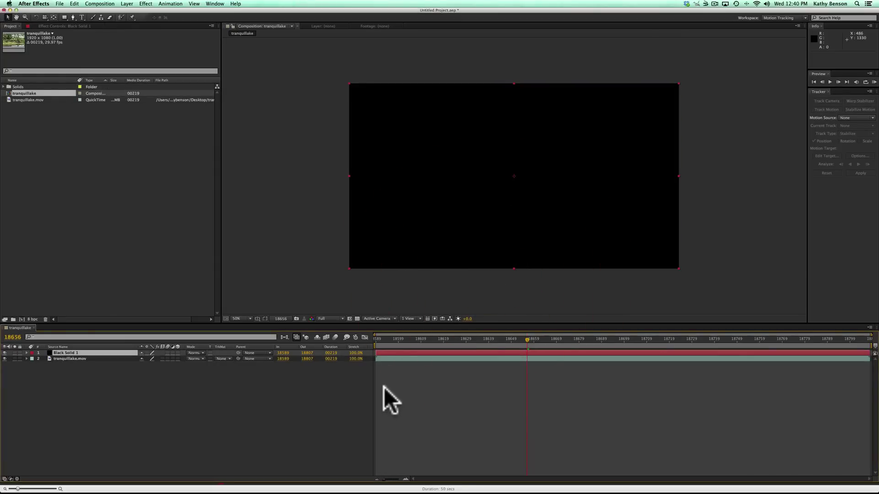
Apply the Fractal Noise effect from the Noise & Grain category to the black solid layer
left_click(392, 352)
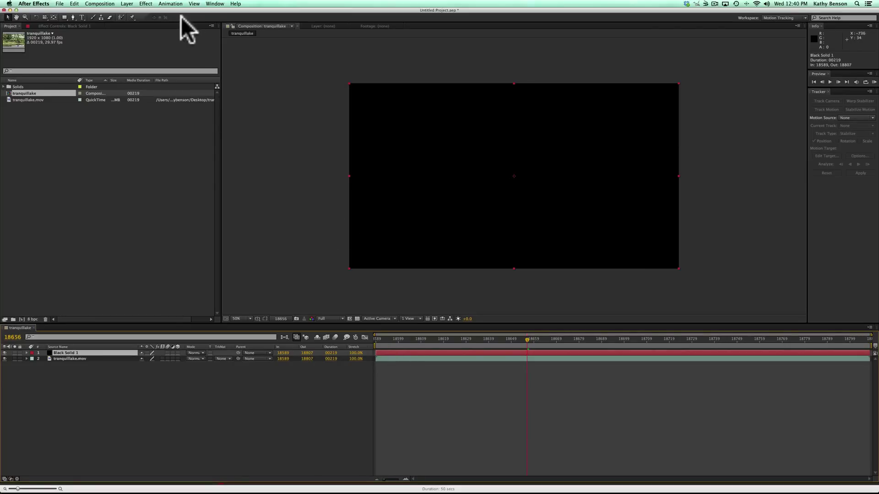
left_click(146, 3)
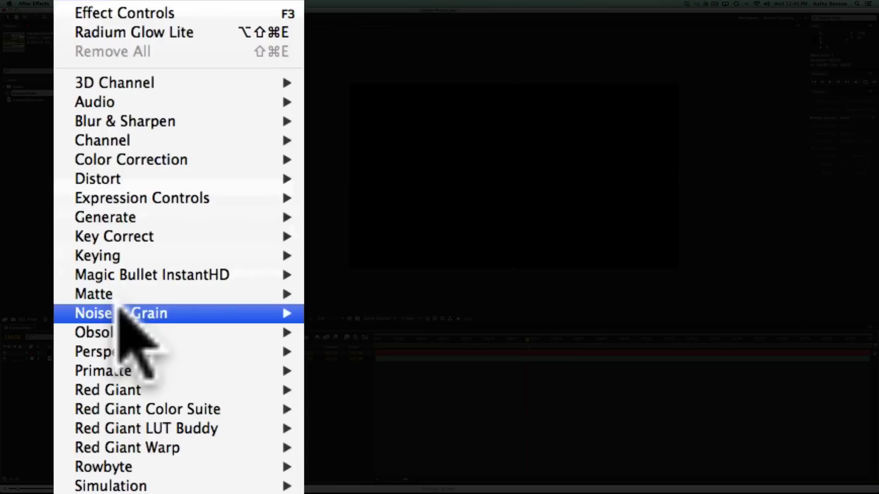
mouse_move(120, 313)
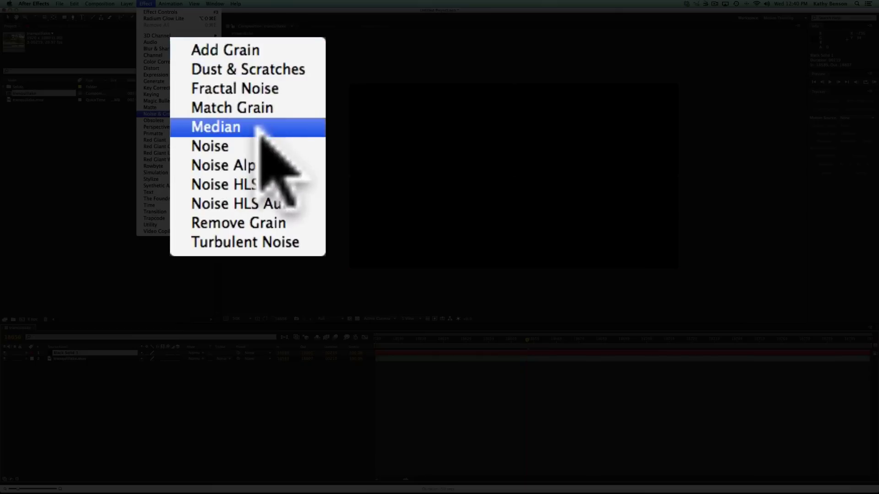
left_click(277, 87)
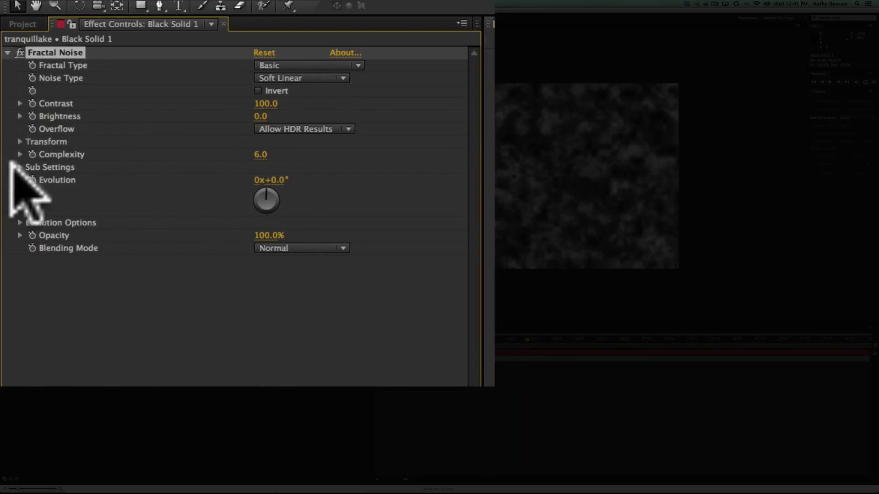
Expand the Fractal Noise Sub Settings and set the Sub Offset to 79.0, 86.0
left_click(20, 167)
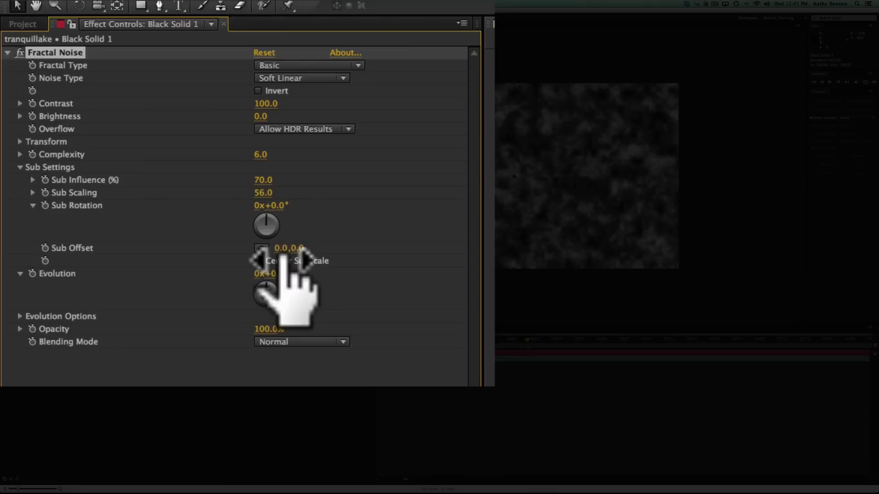
left_click_drag(280, 249, 405, 254)
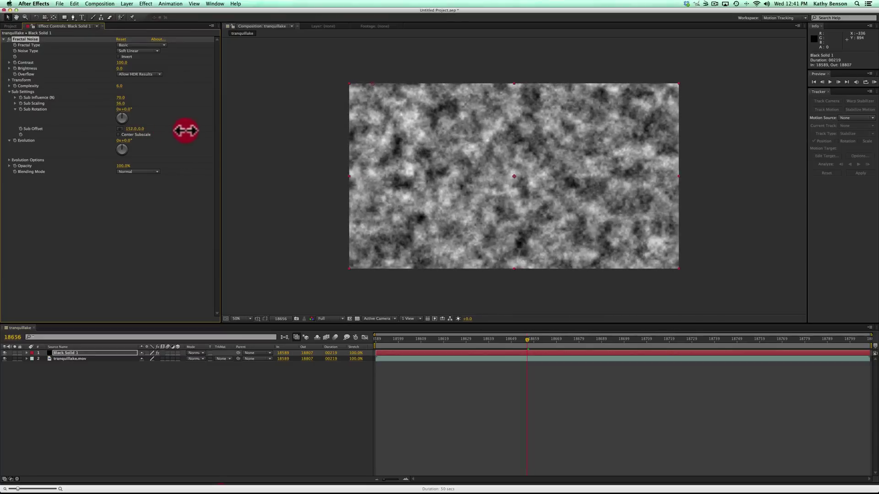
left_click_drag(185, 131, 166, 133)
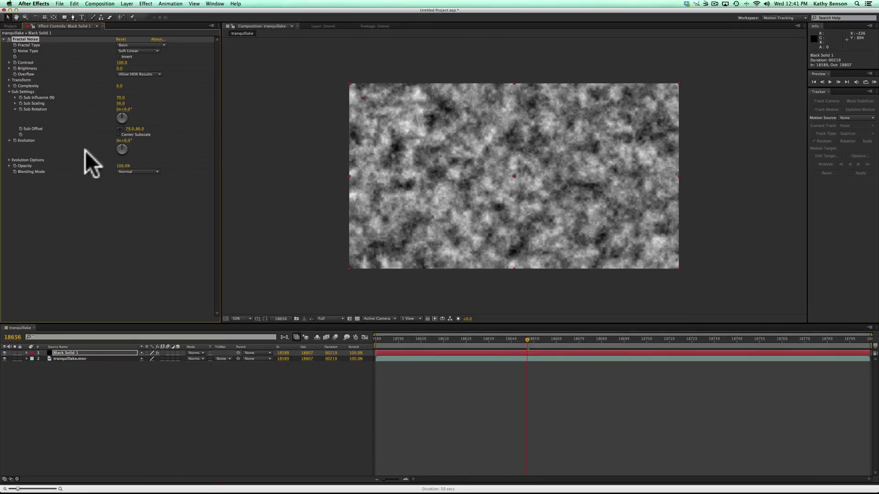
Try varying the Fractal Noise Evolution angle and set it back to 0°
left_click(130, 140)
mouse_move(130, 140)
left_mouse_down()
mouse_move(280, 139)
mouse_move(136, 149)
left_mouse_up()
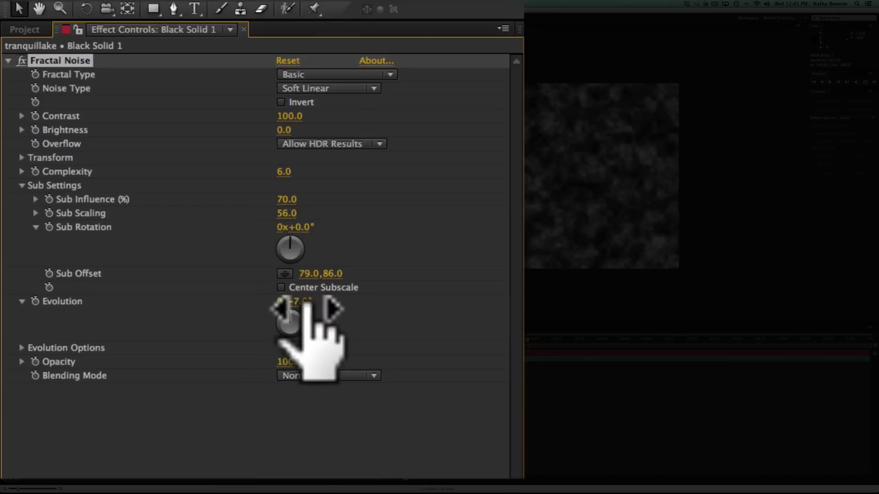
left_click(304, 303)
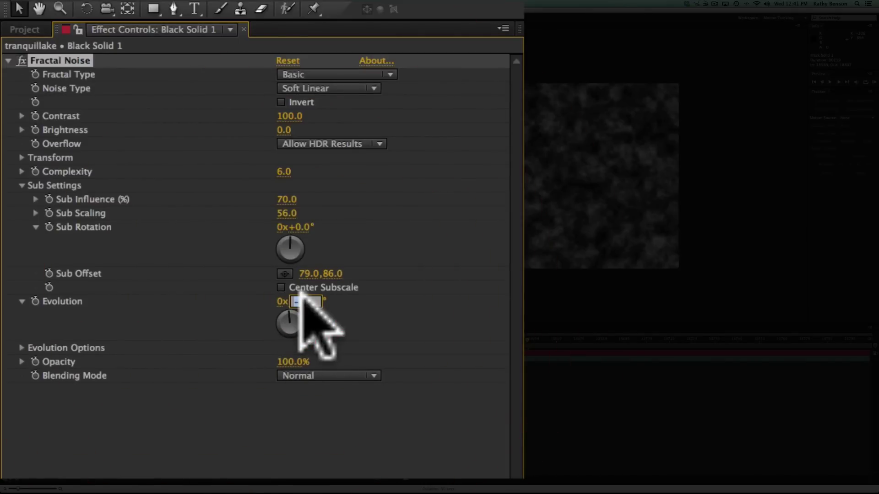
type("0")
left_click(293, 362)
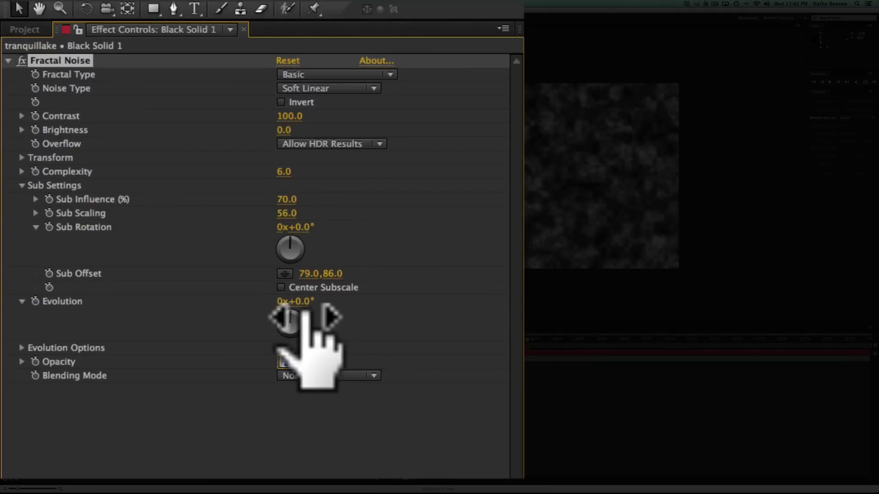
Test the Evolution animation by sweeping its angle up past two full revolutions and back down
left_click_drag(311, 306, 257, 144)
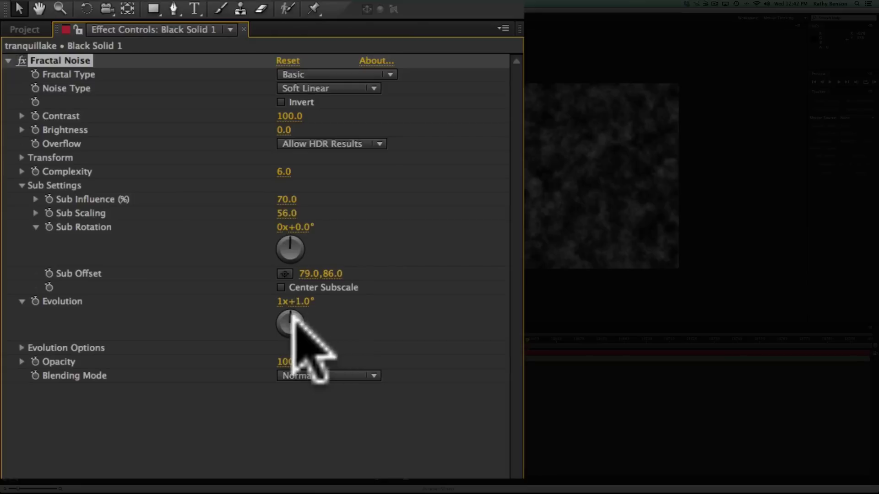
left_click_drag(302, 312, 256, 151)
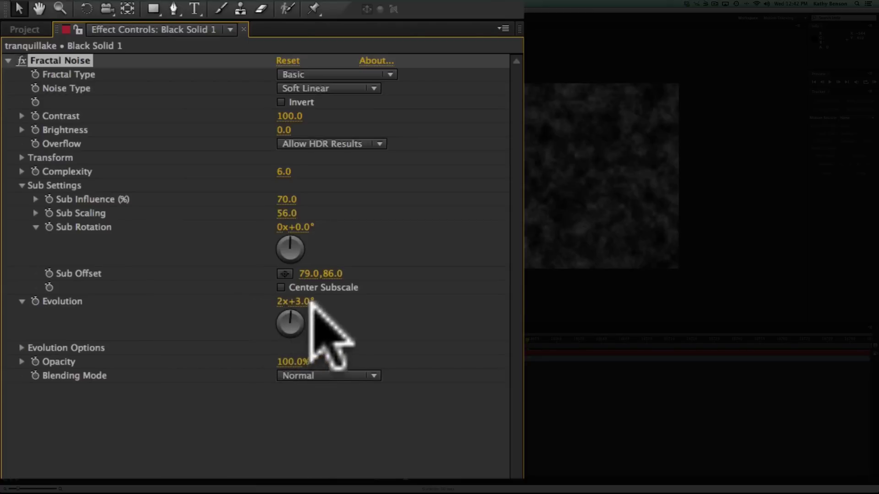
left_click_drag(307, 303, 17, 338)
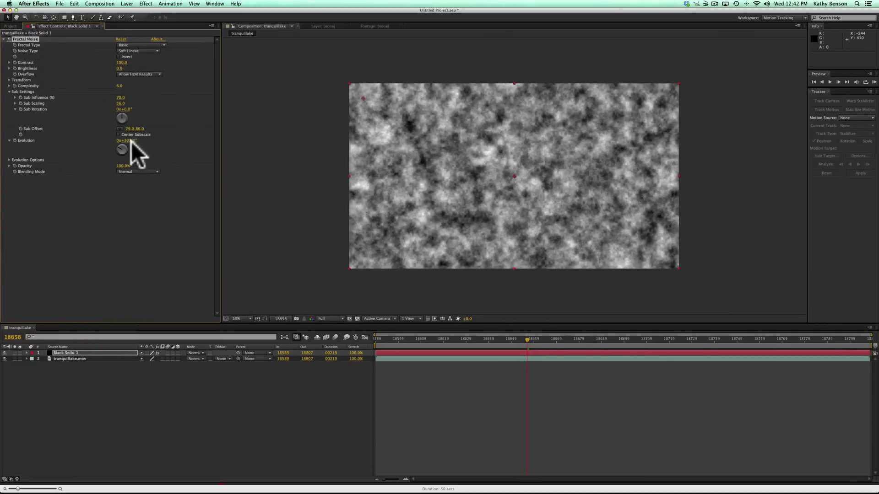
Try Evolution angles on both sides of zero and reset Evolution to 0x+0.0°
left_click_drag(131, 142, 41, 150)
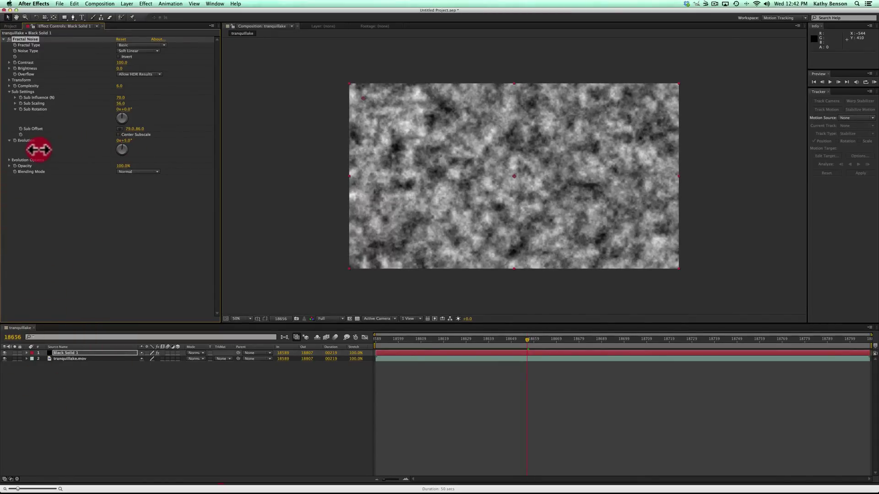
left_click_drag(37, 150, 39, 149)
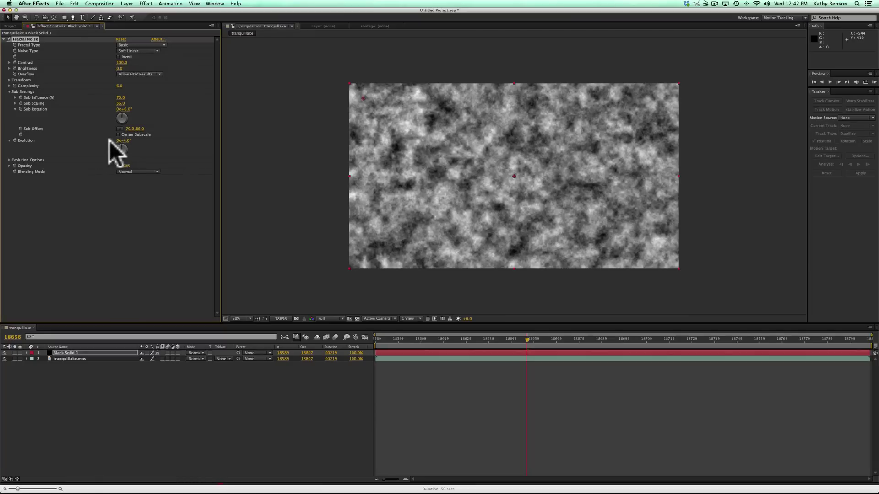
left_click_drag(121, 140, 120, 143)
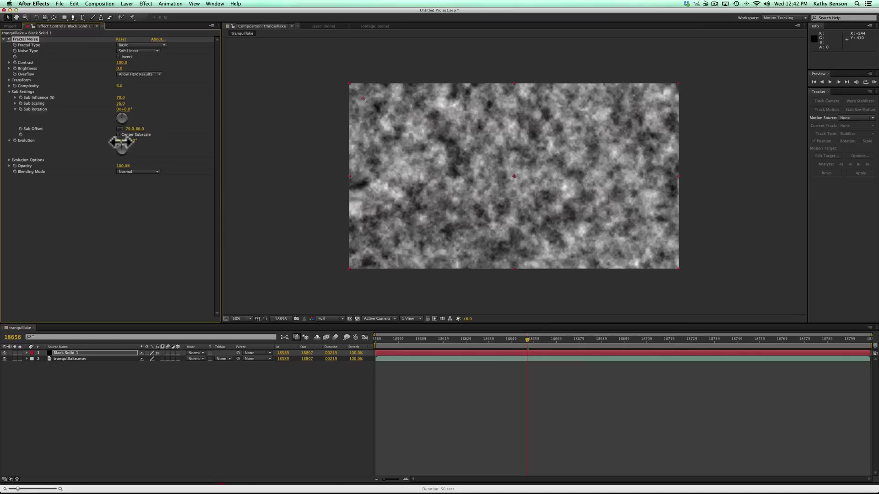
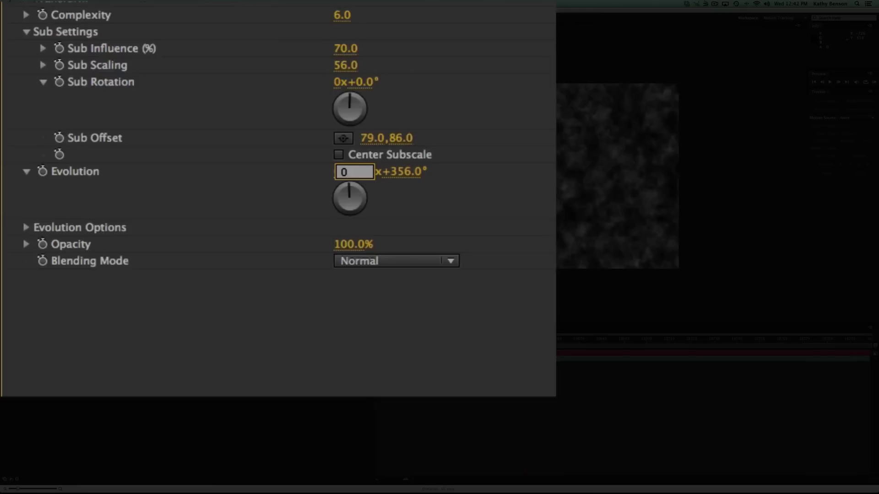
key("Tab")
type("0")
key("Tab")
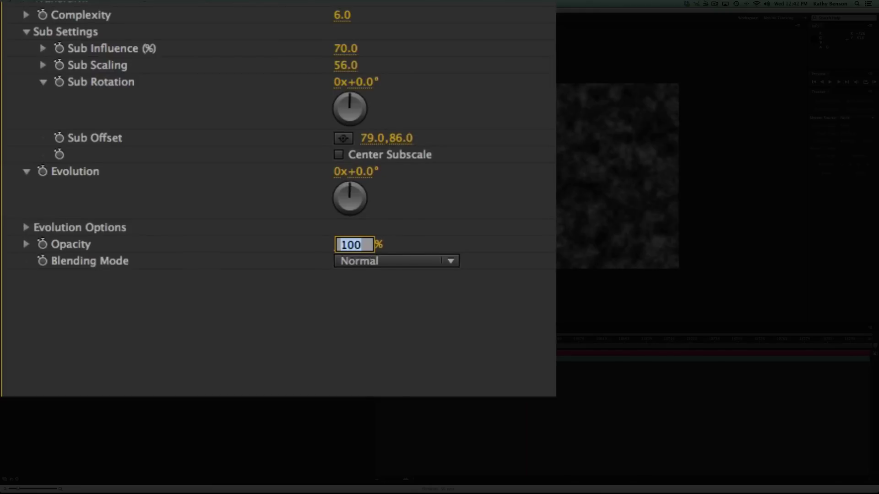
left_click(504, 341)
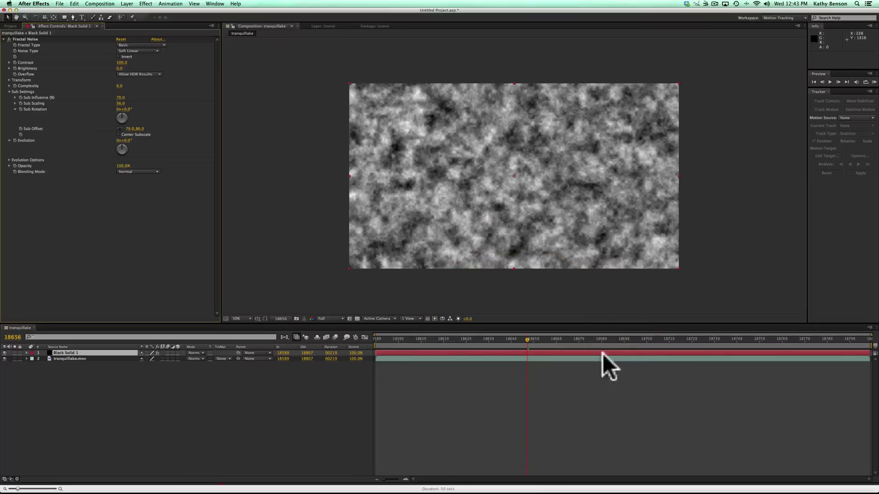
Move the current time to the first frame, 18589, and expand the solid's Fractal Noise properties in the timeline
left_click_drag(527, 338, 344, 353)
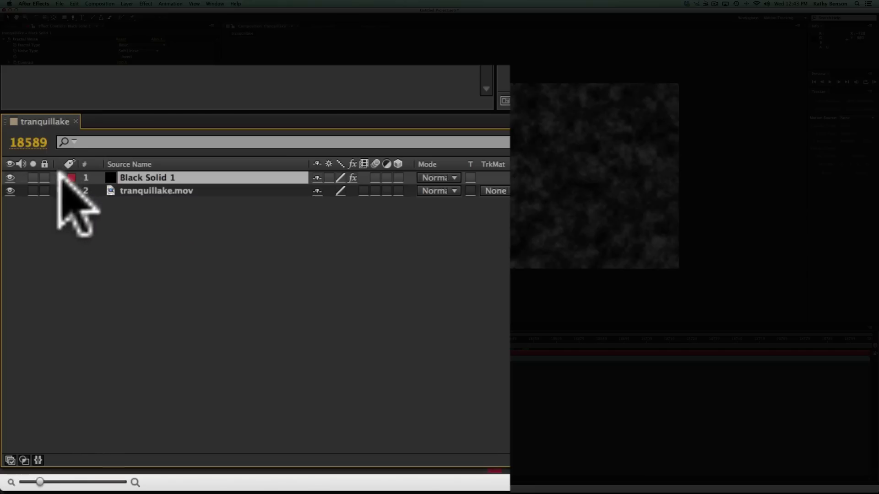
left_click(60, 177)
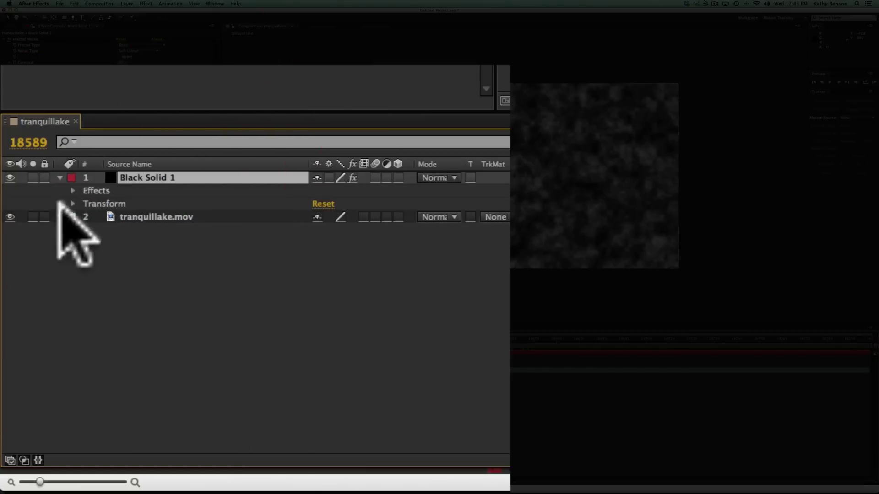
left_click(72, 191)
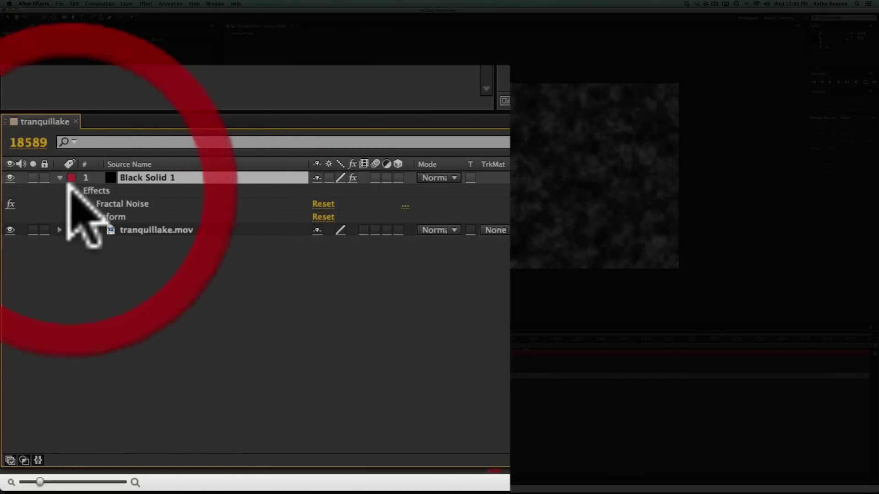
left_click(85, 203)
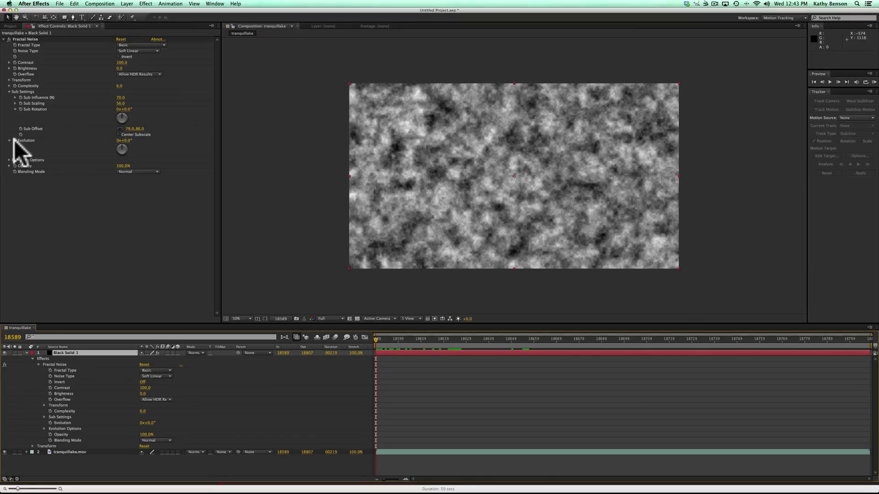
Try keyframing Evolution at frame 18589, move to frame 18610, and turn off the property's keyframing
left_click(15, 141)
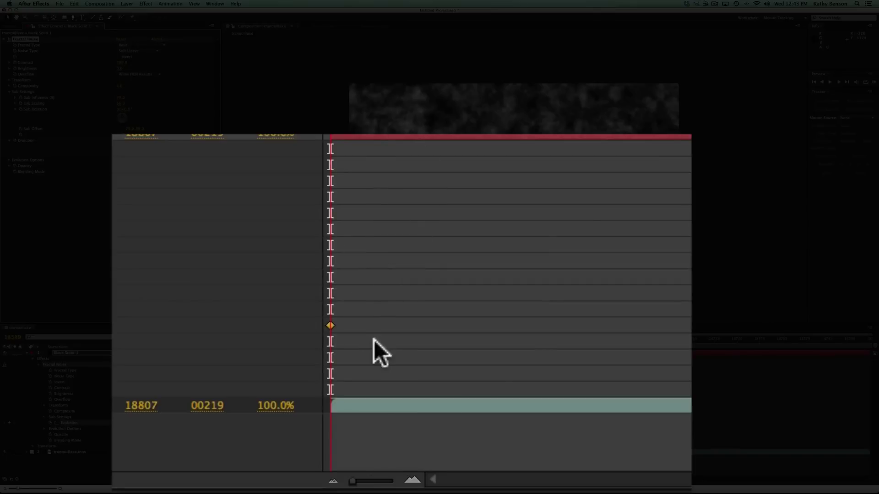
left_click_drag(375, 340, 422, 348)
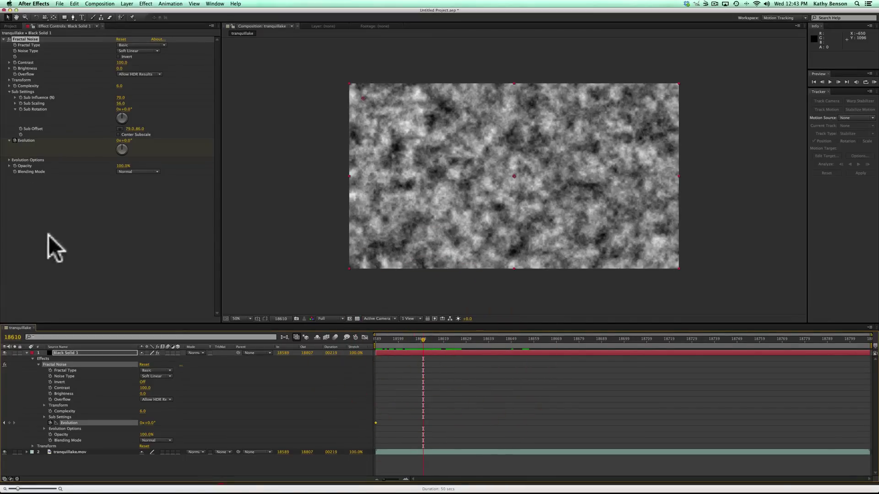
left_click(14, 141)
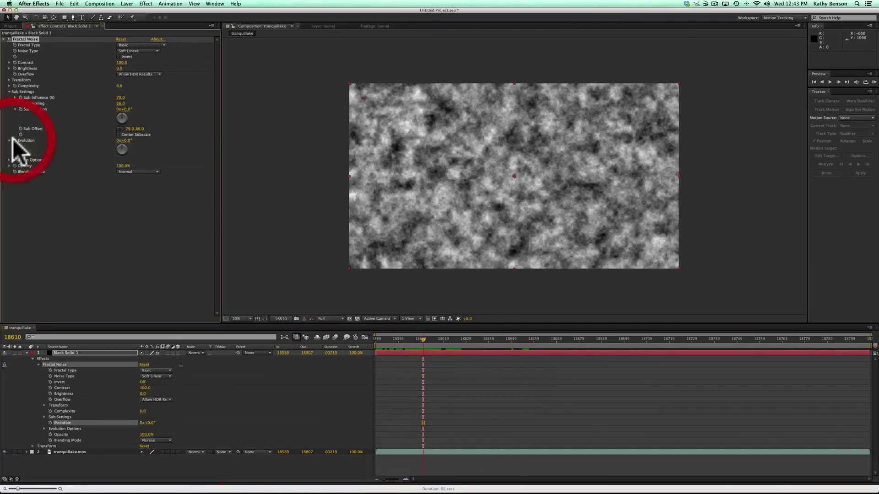
Keyframe Evolution at frame 18589 with 0x+0.0° and set it to 0x+152.0° at the last frame, 18807
left_click_drag(408, 339, 353, 347)
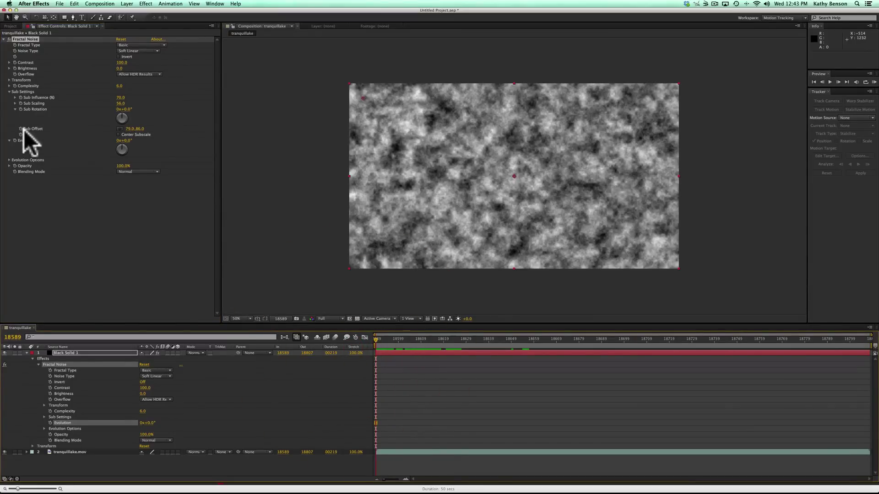
left_click(15, 141)
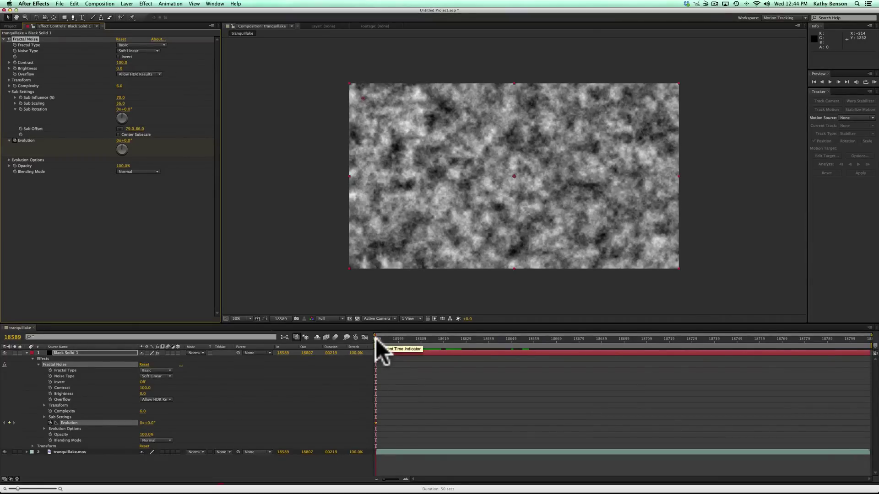
left_click_drag(376, 339, 680, 357)
left_click_drag(847, 353, 869, 353)
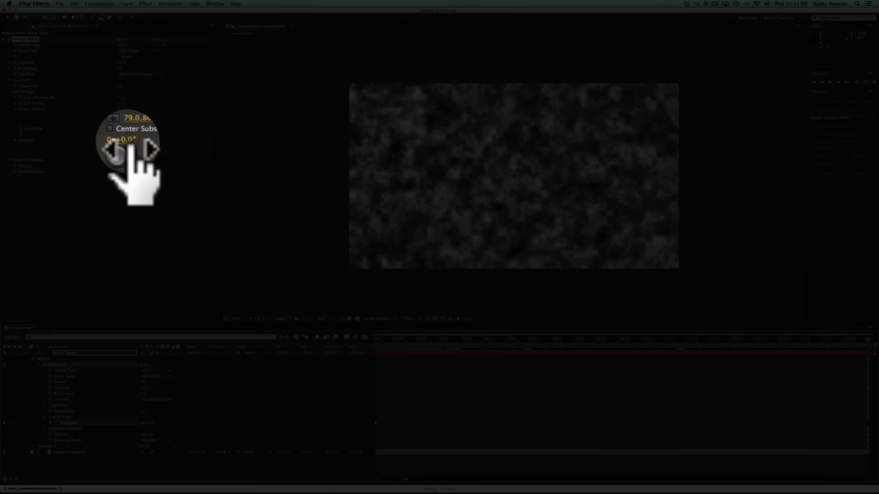
left_click_drag(125, 141, 189, 149)
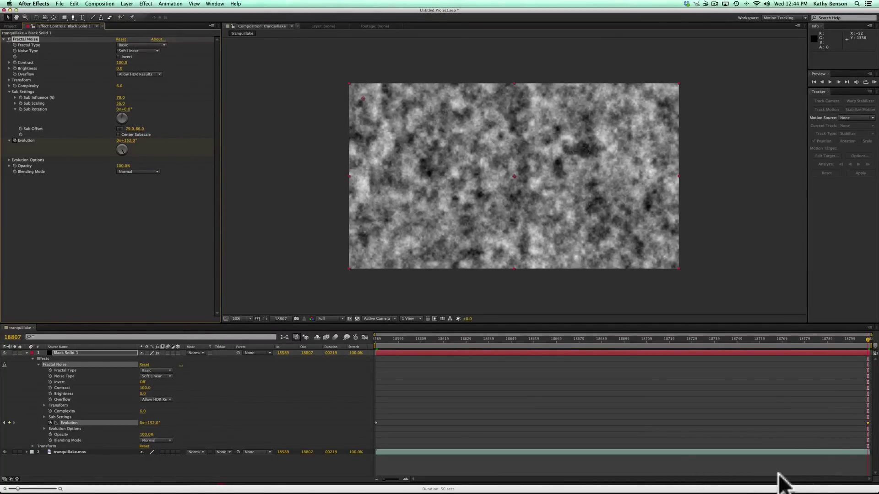
mouse_move(867, 423)
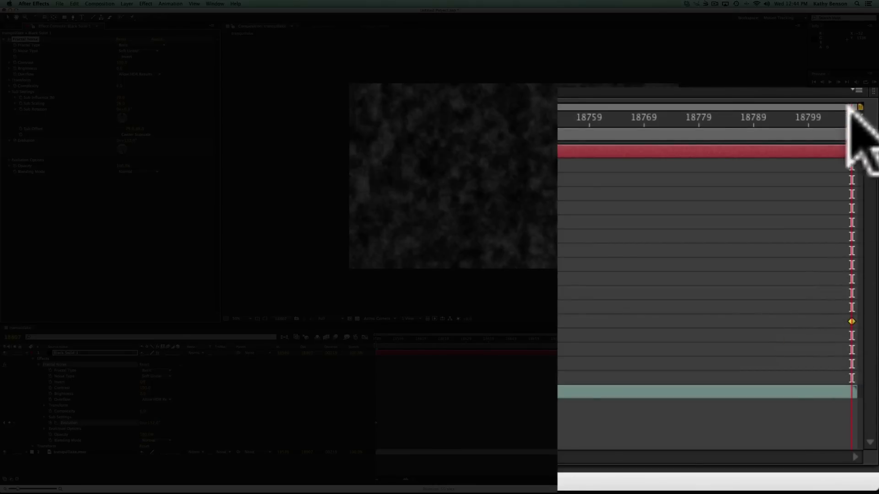
Move the current time to frame 18790 and set the Evolution keyframe at frame 18807 to 180 degrees
left_click_drag(868, 340, 832, 367)
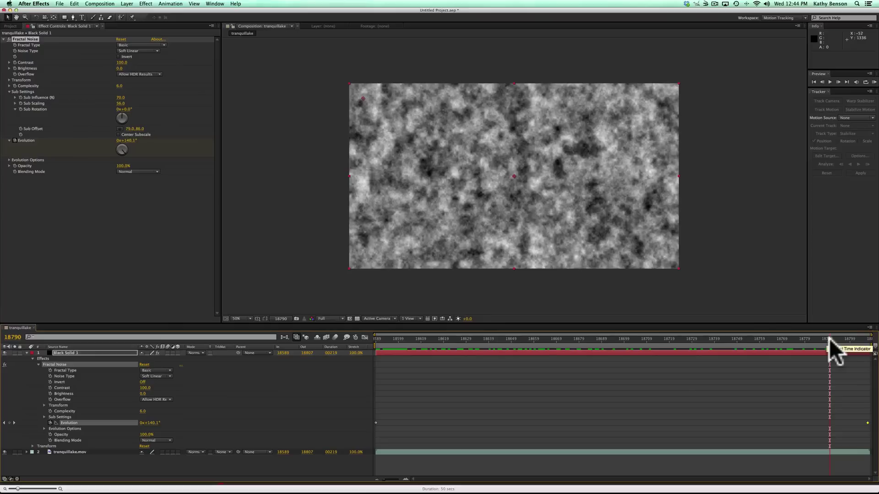
double_click(867, 423)
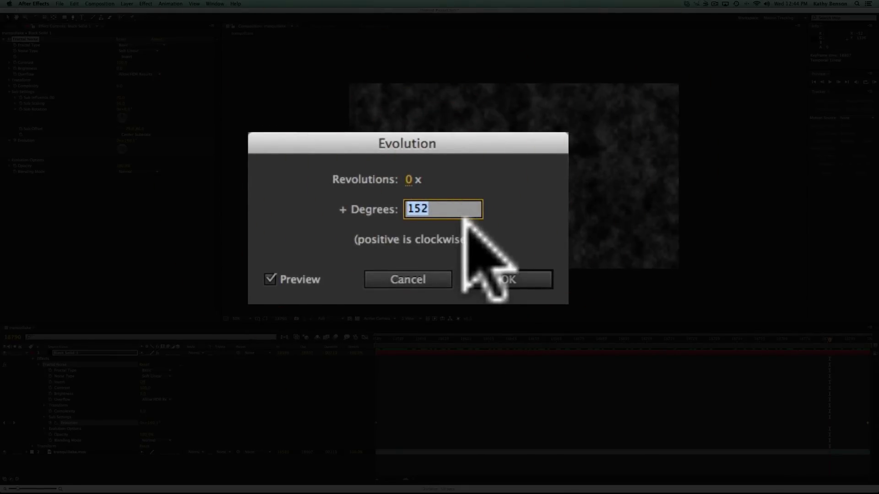
type("180")
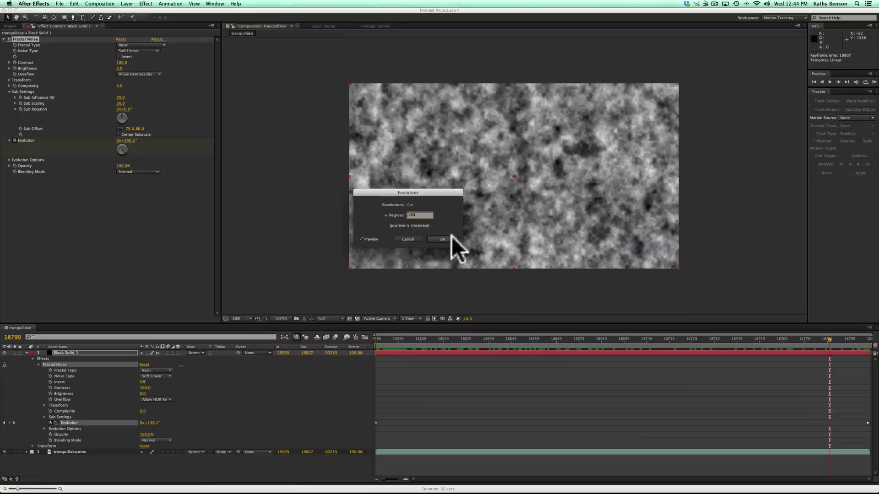
left_click(452, 236)
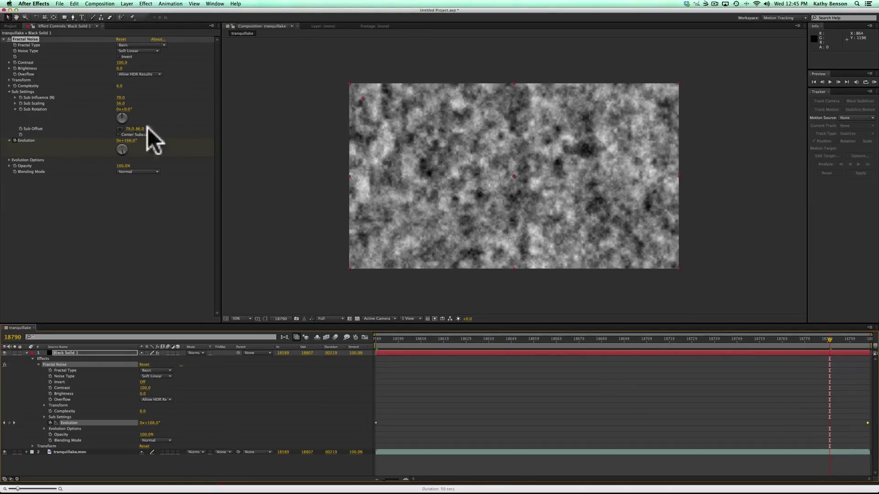
Try changing Evolution directly at frame 18790 and remove the extra keyframe it adds
left_click_drag(132, 140, 98, 141)
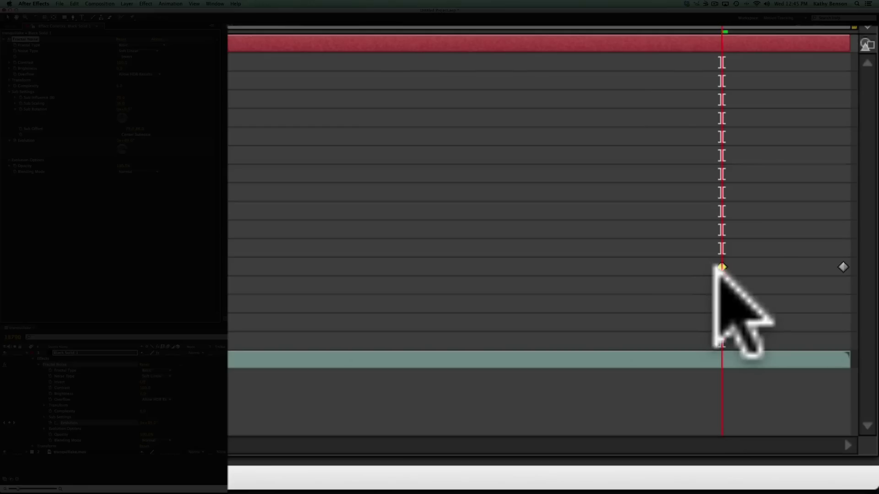
mouse_move(828, 422)
left_click(719, 262)
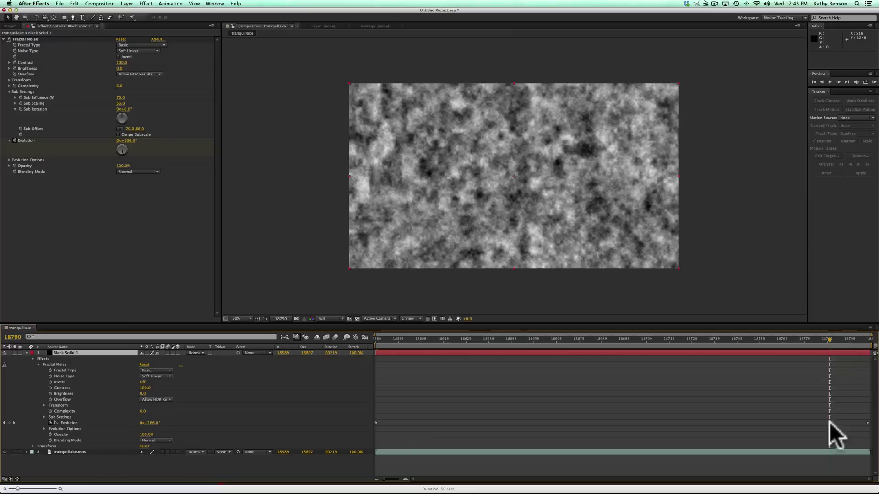
Scrub through the composition to examine how Evolution changes between its two keyframes, returning to frame 18589
left_click_drag(828, 338, 341, 364)
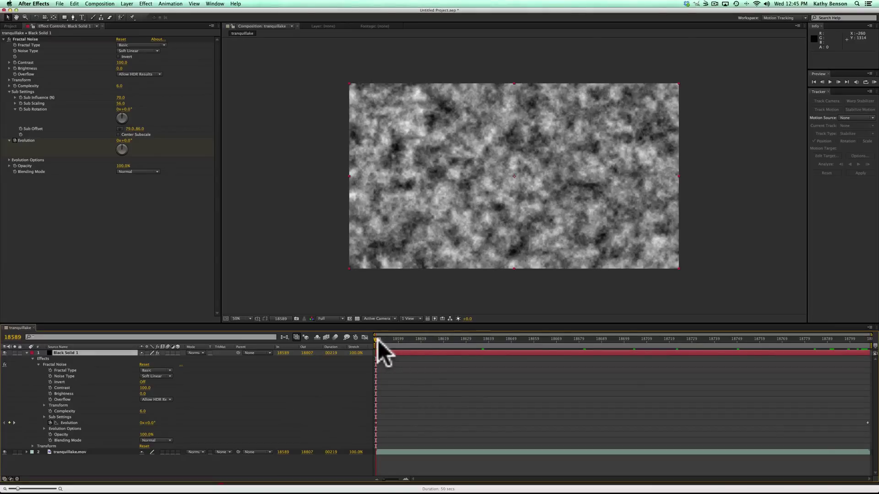
left_click_drag(378, 339, 466, 342)
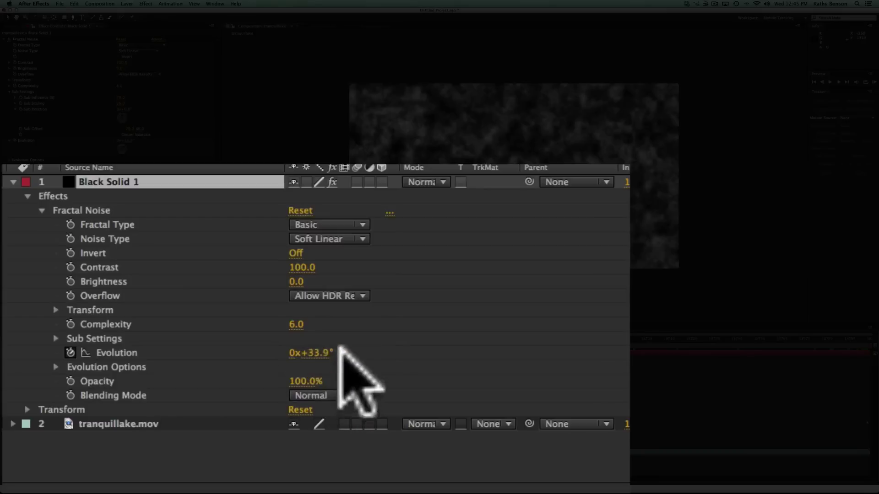
mouse_move(470, 343)
left_mouse_down()
mouse_move(876, 359)
mouse_move(501, 376)
mouse_move(376, 369)
mouse_move(535, 373)
left_mouse_up()
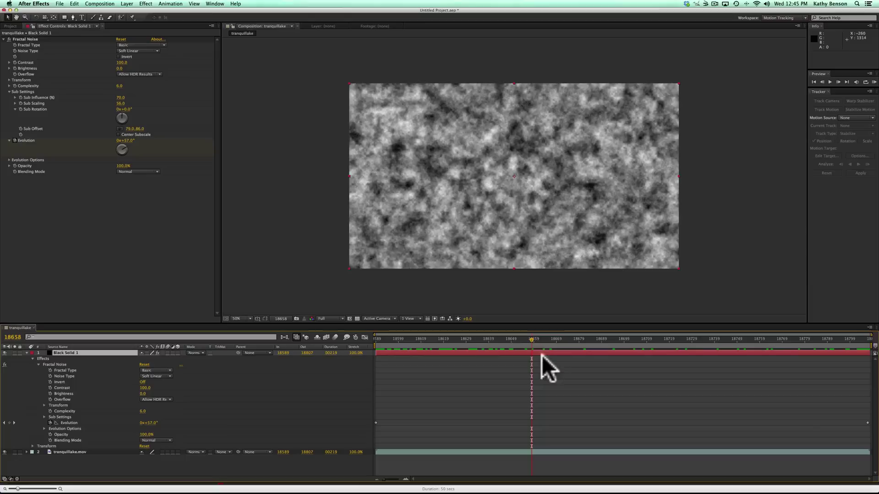
left_click_drag(576, 340, 369, 361)
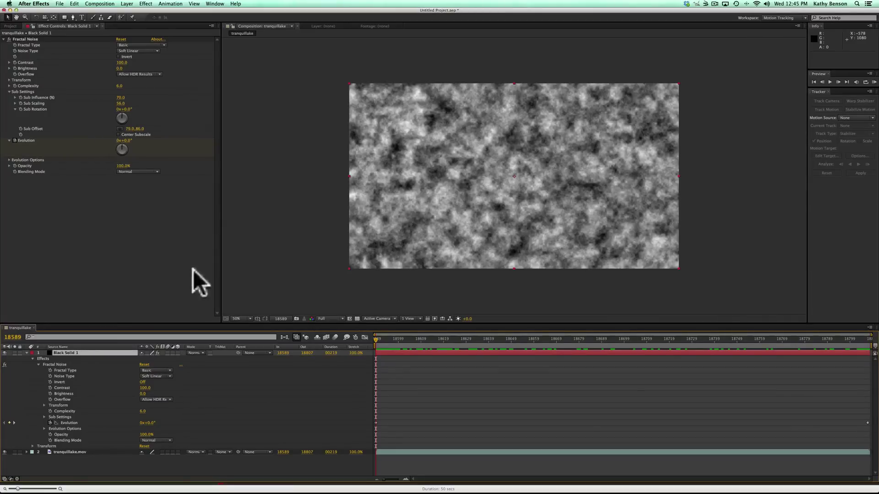
Set the Fractal Noise Sub Offset to 159.0, 86.0, keyframe it at frame 18589, and expand Sub Settings in the timeline
left_click(140, 130)
mouse_move(140, 130)
left_mouse_down()
mouse_move(167, 134)
mouse_move(123, 131)
left_mouse_up()
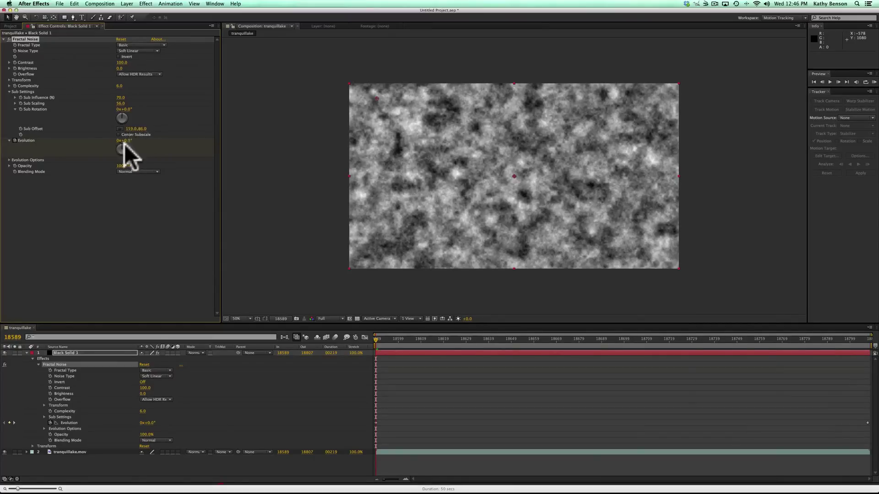
left_click(21, 128)
left_click(43, 417)
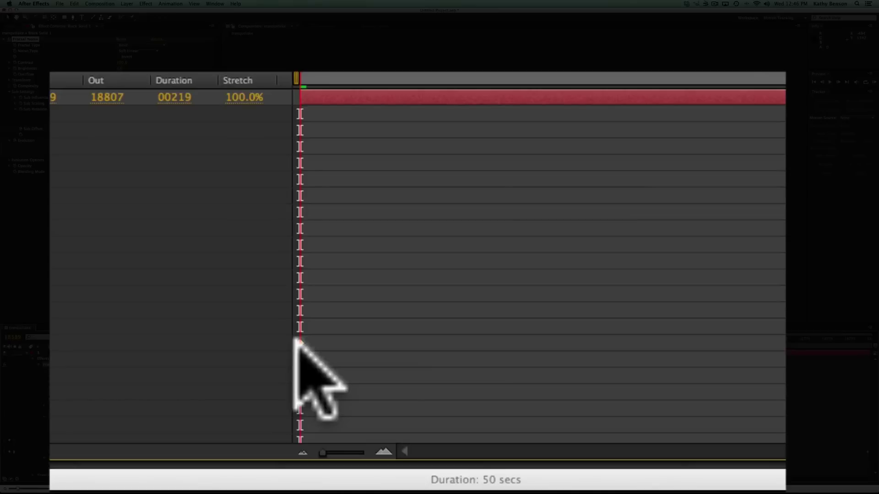
mouse_move(375, 440)
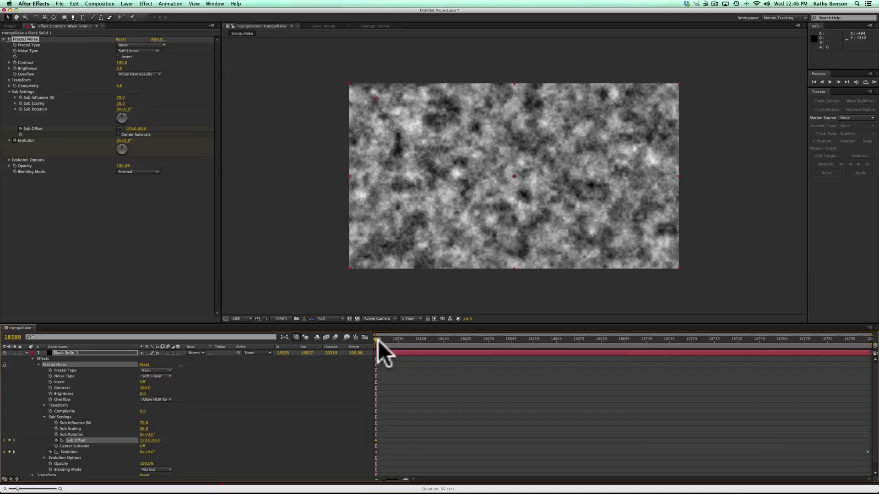
Add a second Sub Offset keyframe at the last frame, 18807, with the value 295.0, 86.0
left_click_drag(376, 339, 395, 355)
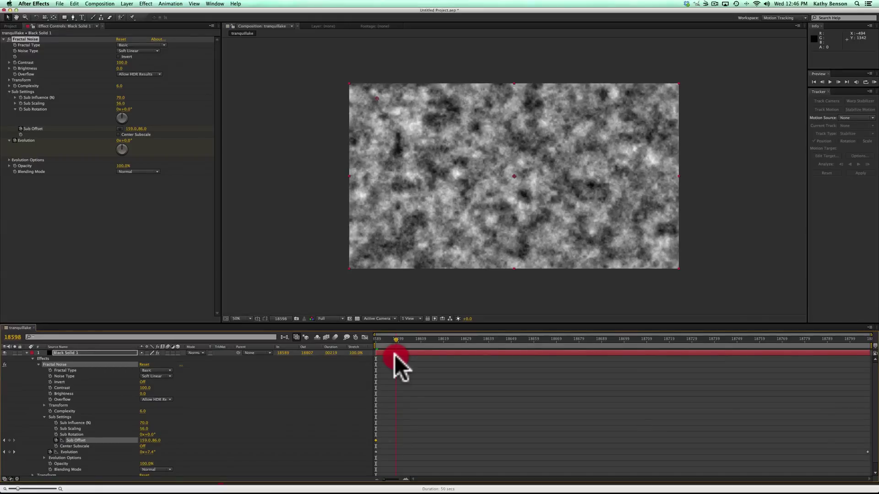
left_click_drag(395, 355, 874, 394)
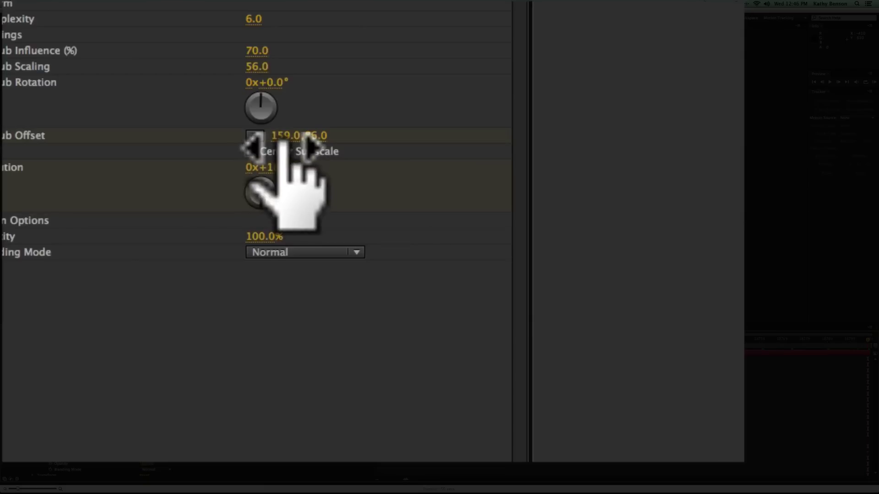
left_click_drag(131, 130, 133, 130)
left_click_drag(289, 138, 422, 150)
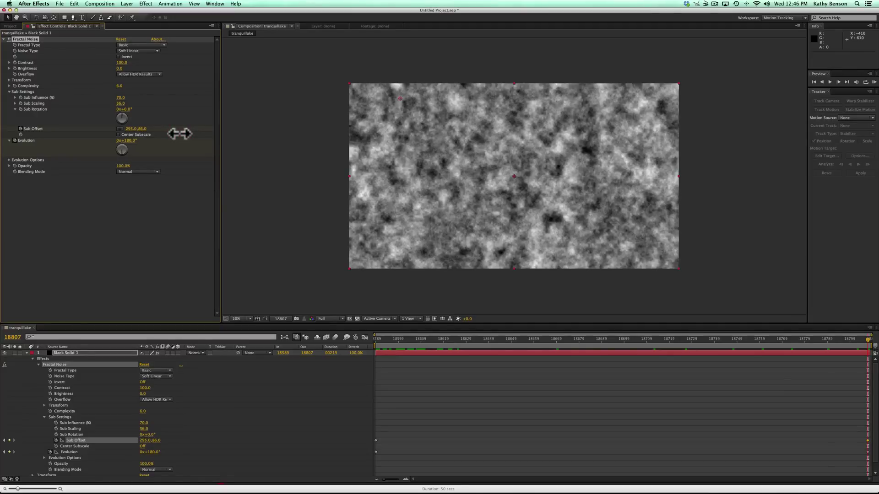
left_click(181, 133)
Play a RAM preview of the animated noise from the first frame and stop it
left_click(812, 82)
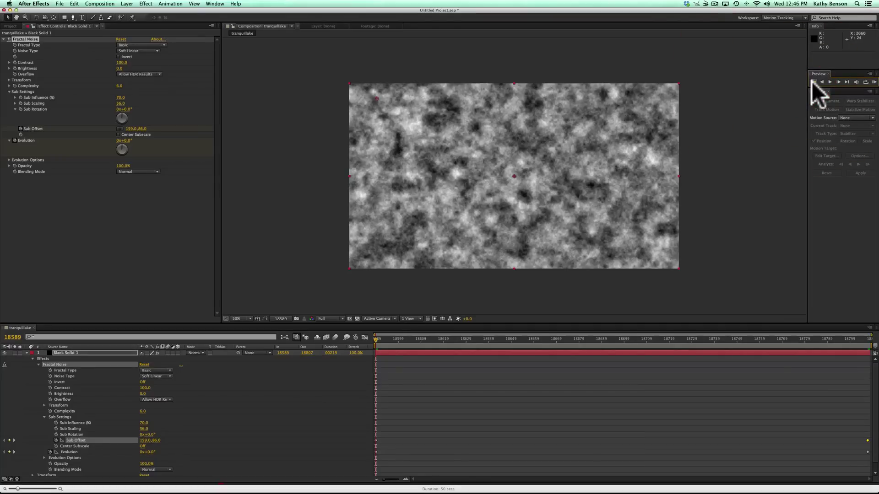
left_click(869, 83)
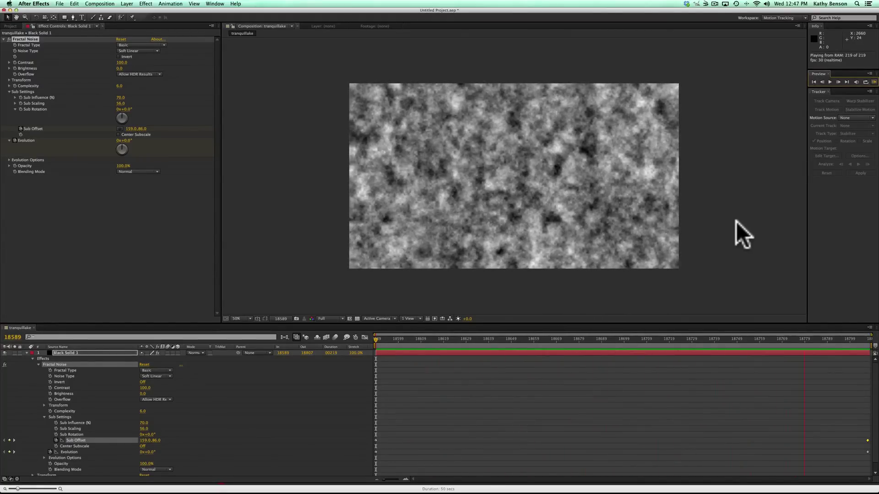
left_click(504, 377)
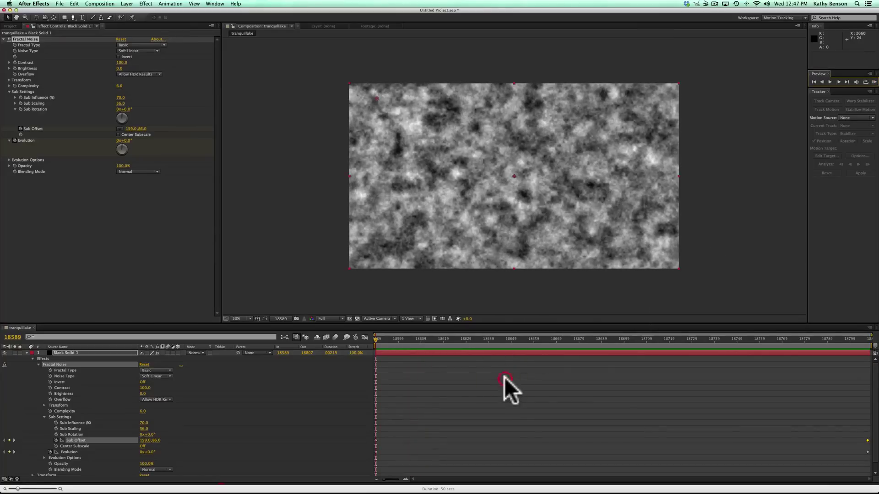
Collapse the Black Solid 1 layer and make sure the timeline shows its Layer Switches, Transfer Controls and In/Out/Duration/Stretch panes
left_click(26, 353)
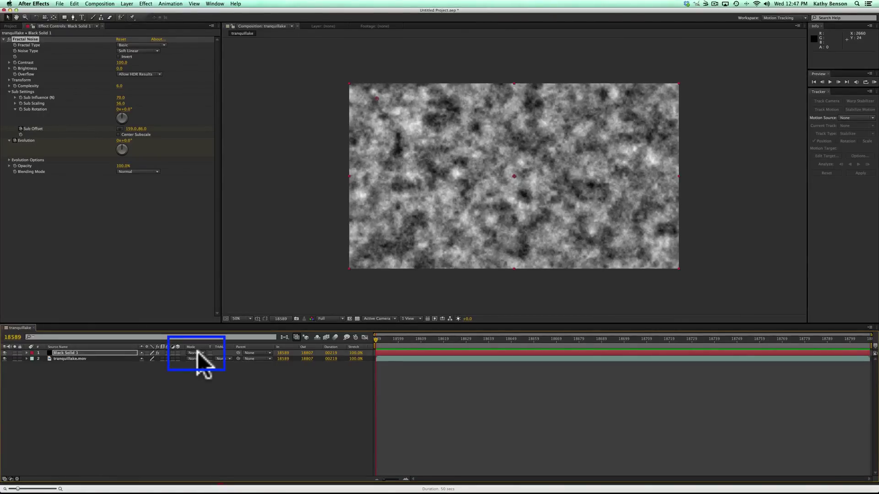
left_click(9, 479)
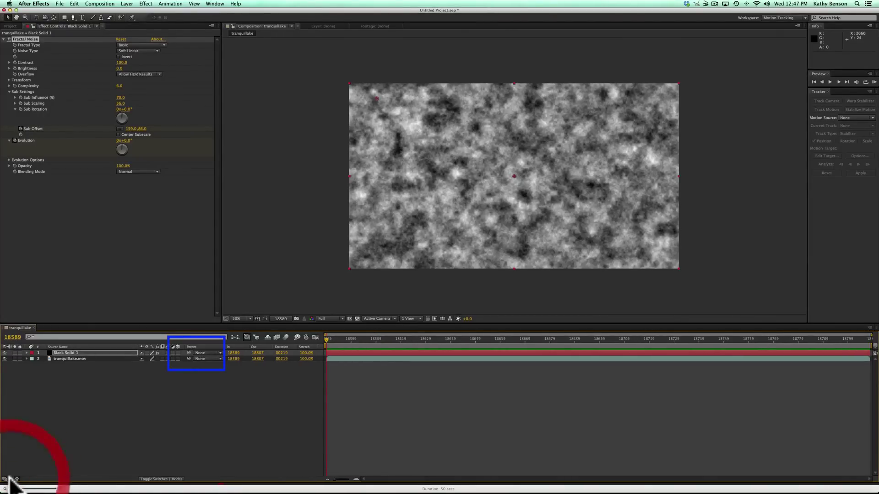
left_click(9, 479)
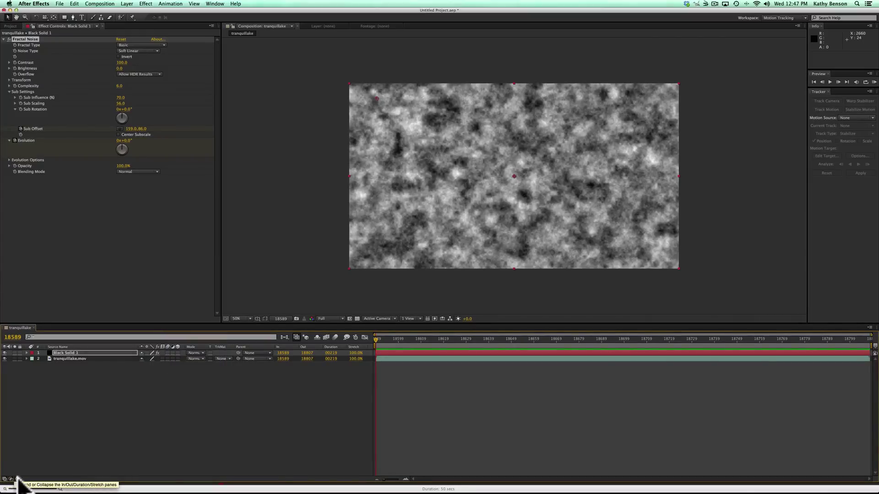
left_click(17, 479)
left_click(4, 479)
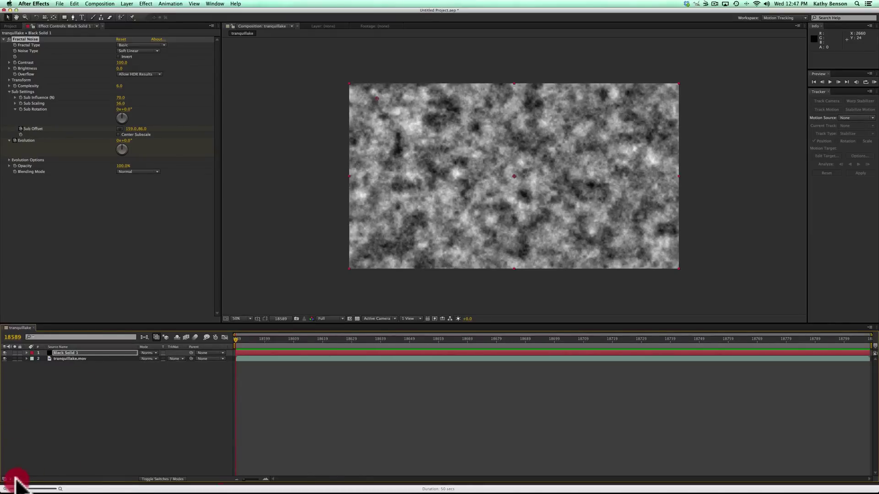
left_click(17, 479)
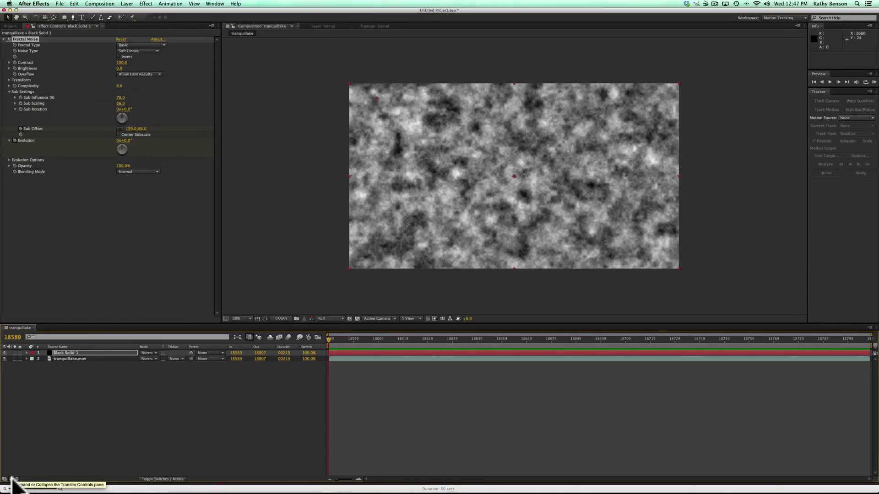
left_click(5, 479)
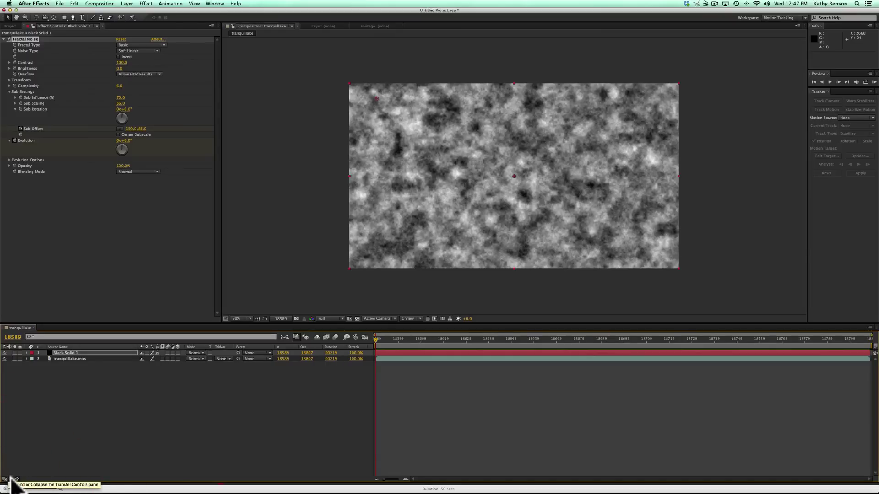
left_click(11, 479)
left_click(10, 479)
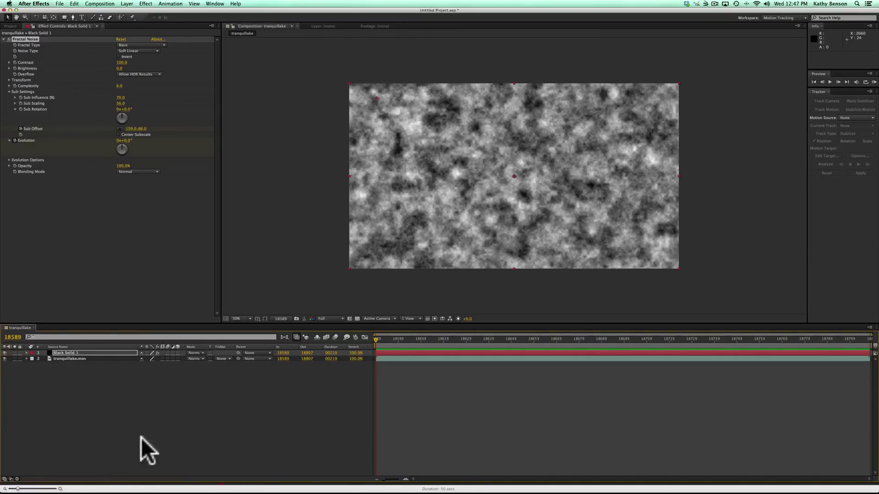
Set the Black Solid 1 layer's blending mode to Screen and RAM preview the mist over the footage from frame 18650
left_click(193, 352)
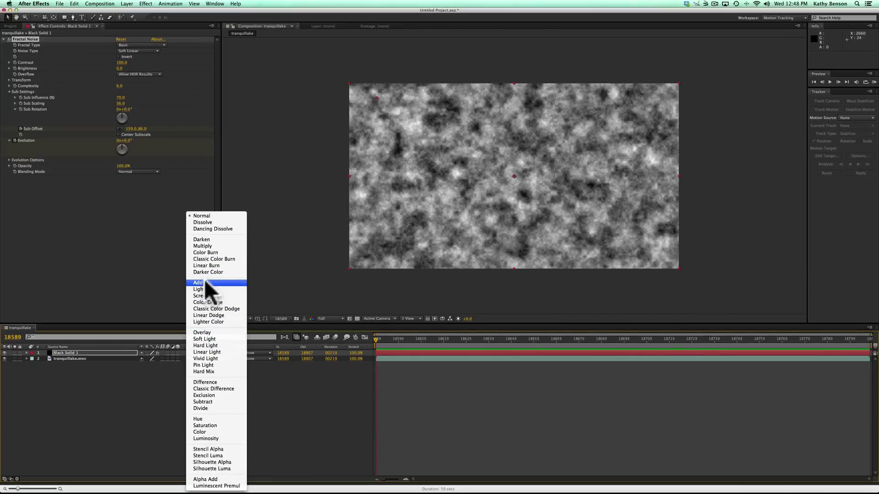
left_click(212, 294)
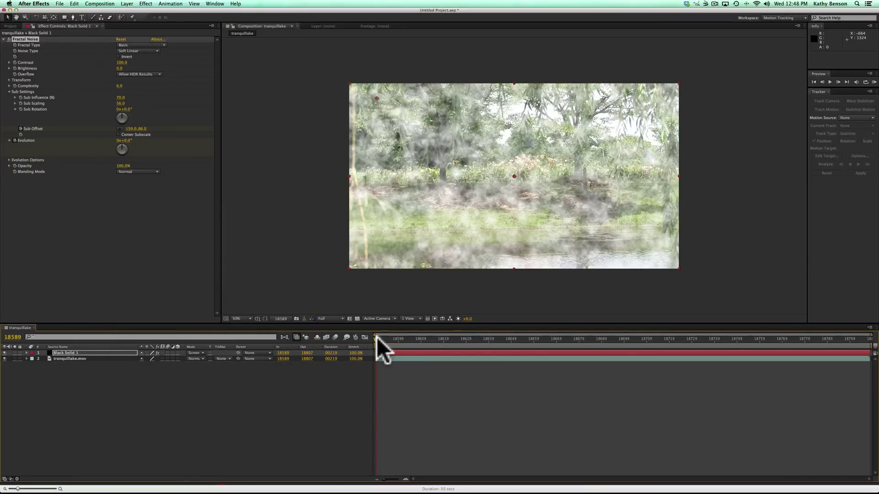
left_click_drag(375, 337, 515, 348)
key("KP_0")
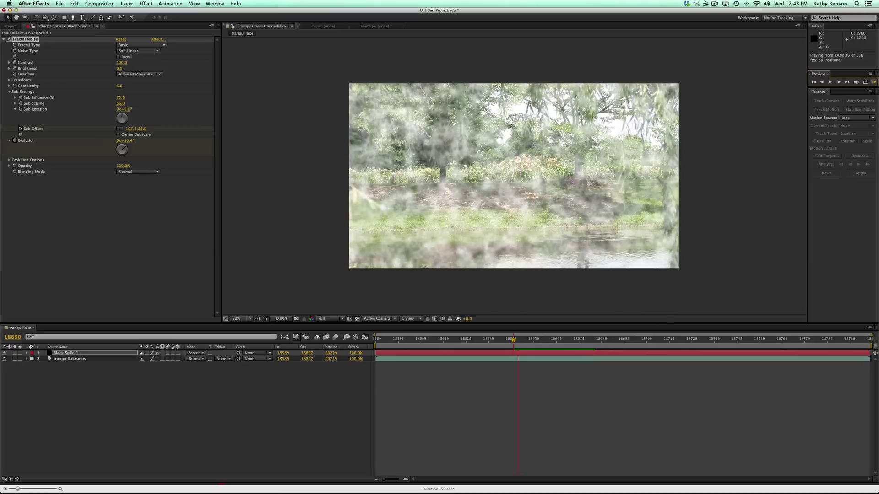
left_click(675, 397)
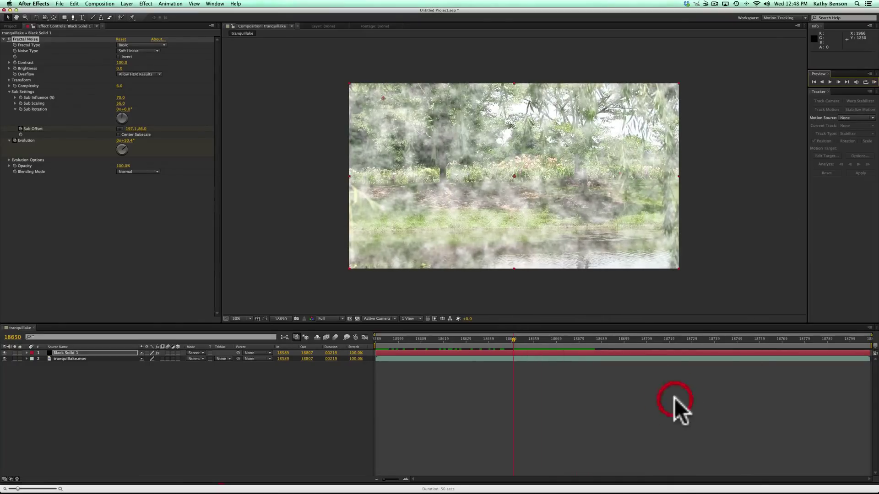
At the first frame, start a Pen mask on Black Solid 1 outside the picture's left edge, adding a curved second point along the grassy bank
left_click_drag(512, 339, 371, 342)
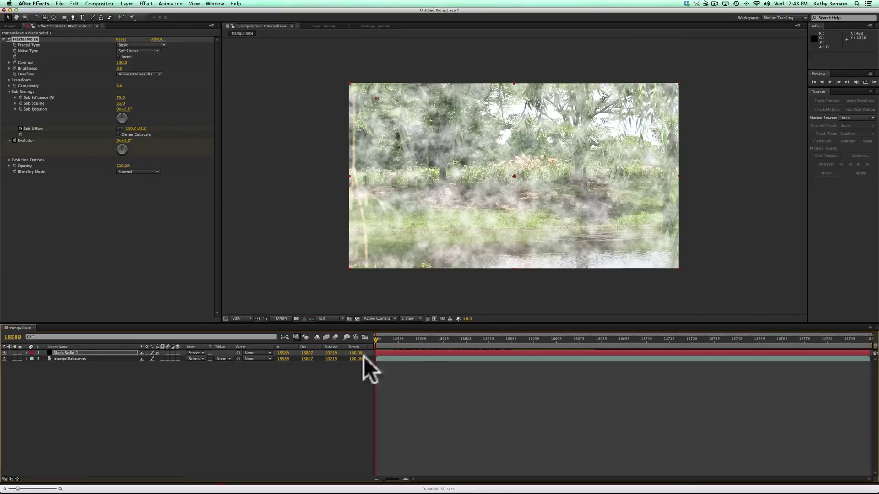
left_click(70, 352)
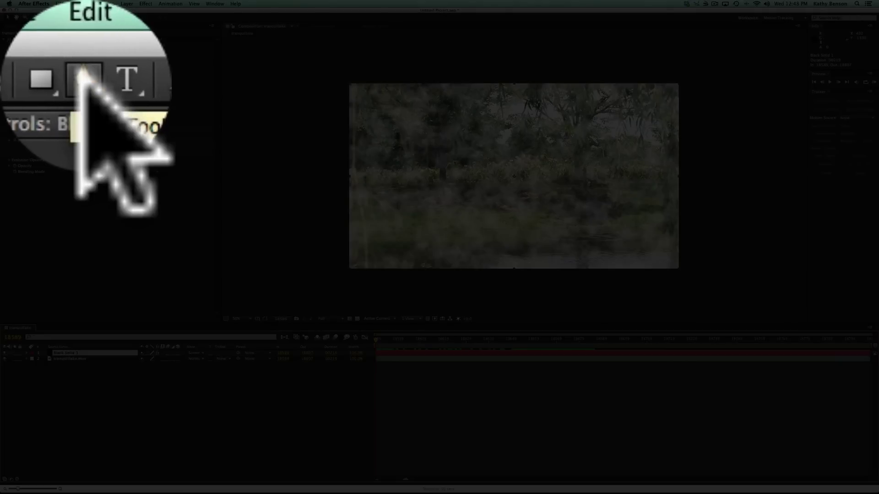
left_click(73, 18)
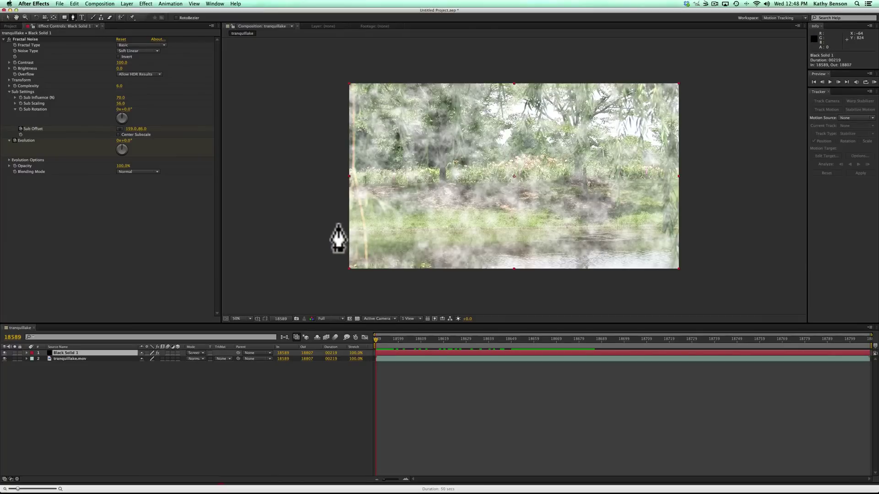
left_click(337, 225)
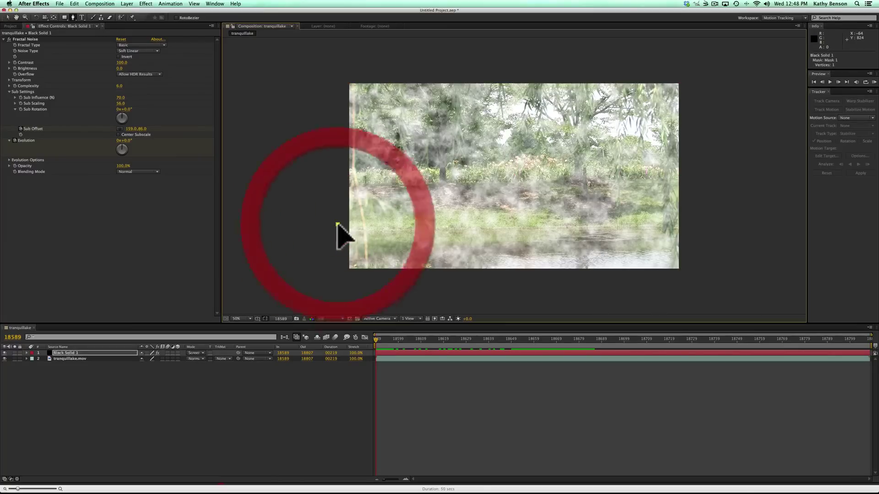
left_click(468, 217)
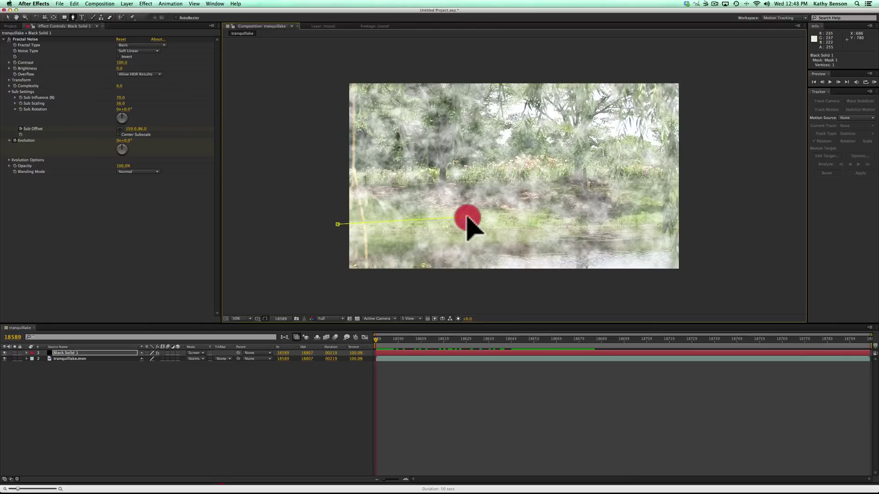
left_click_drag(467, 217, 486, 225)
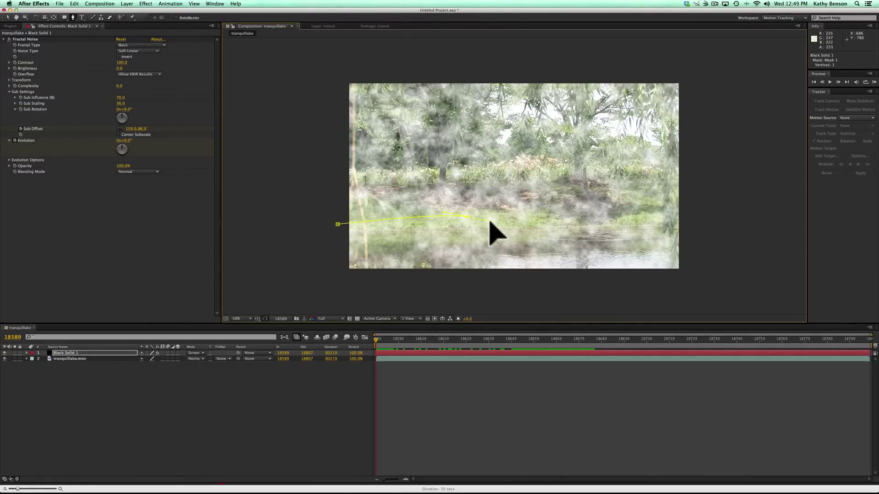
Continue the mask path along the lake's shoreline with straight and curved points until it passes beyond the picture's right edge
scroll(526, 169, "up", 2)
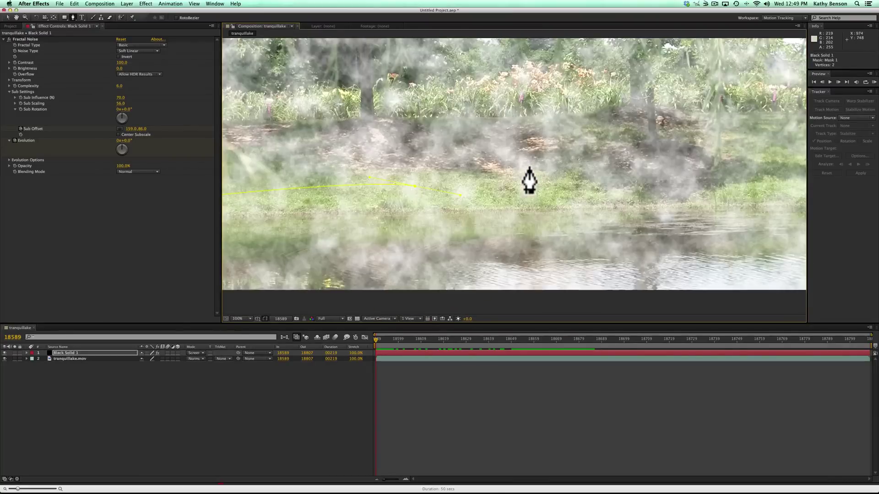
scroll(529, 183, "down", 5)
scroll(527, 181, "up", 2)
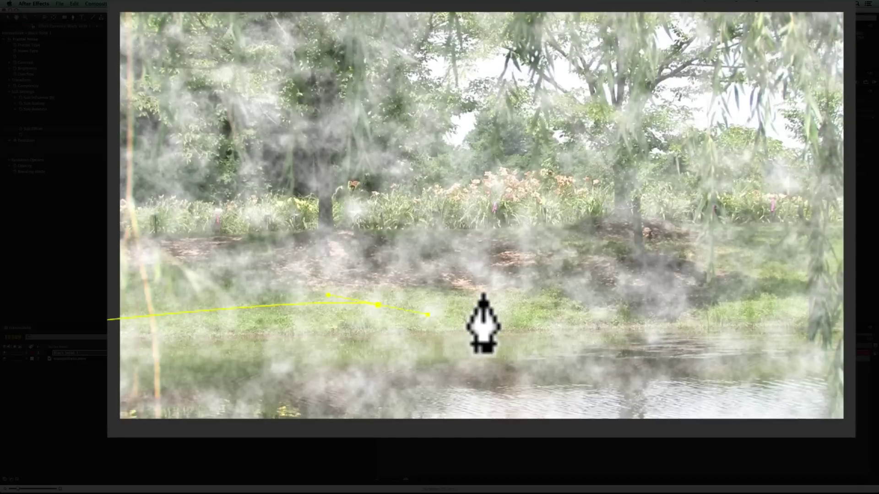
left_click(493, 296)
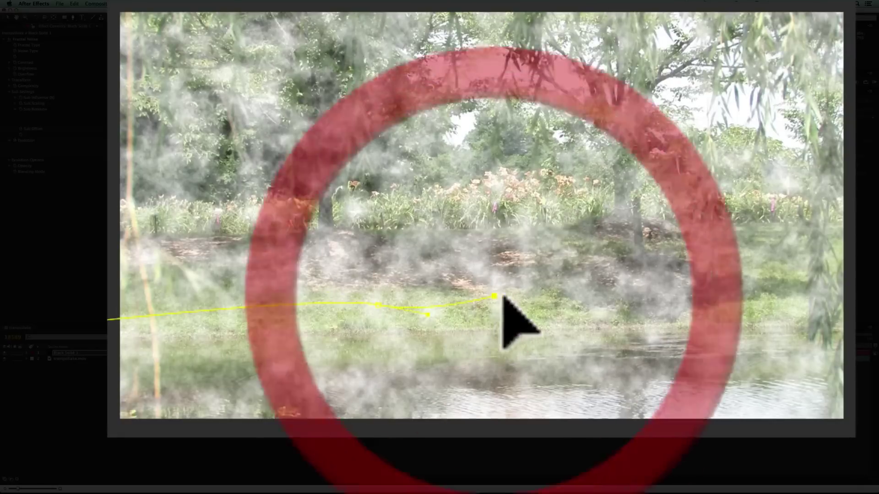
left_click(609, 298)
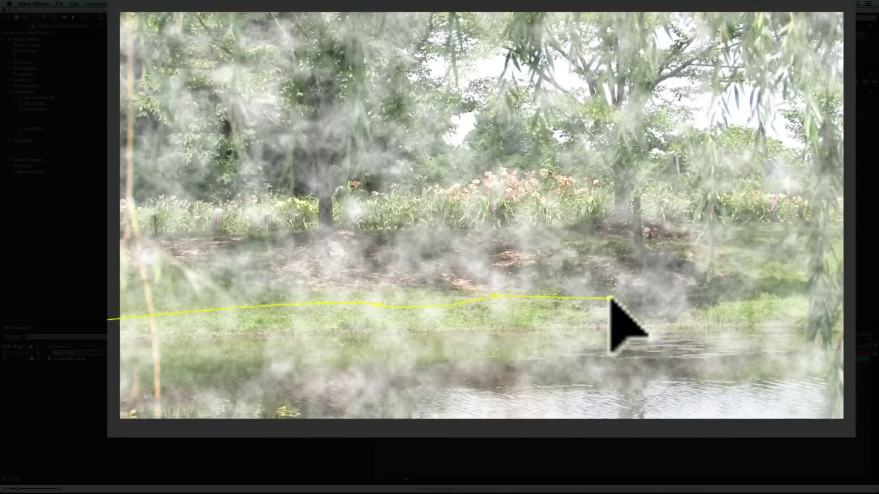
left_click(672, 285)
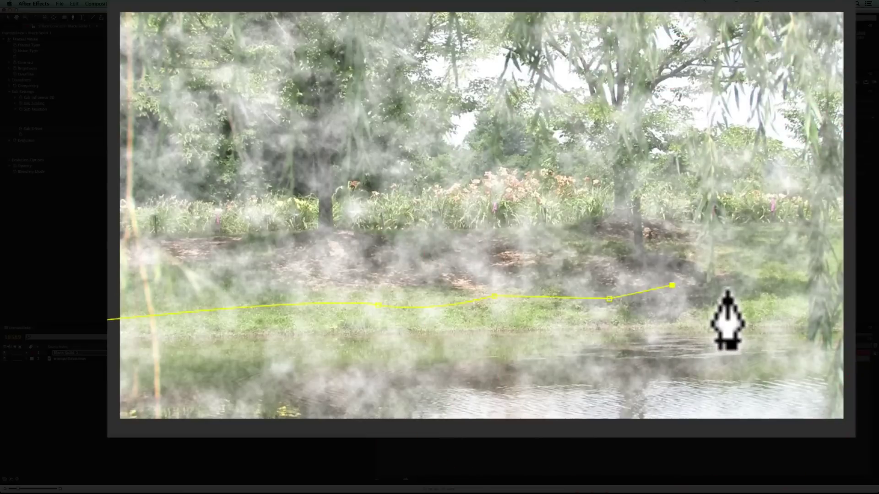
left_click_drag(725, 290, 769, 305)
left_click(875, 299)
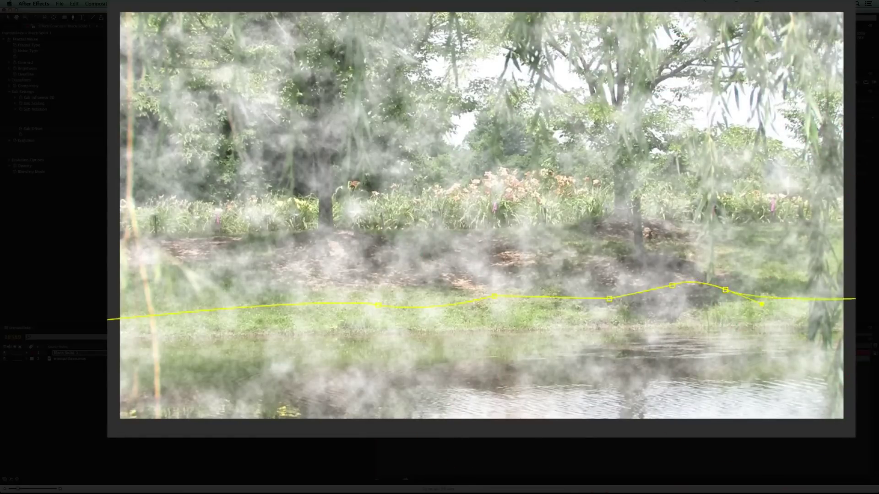
Close the mask with two corners below the picture so it encloses the bank and water, and return to the Selection tool at frame 18589
left_click(674, 261)
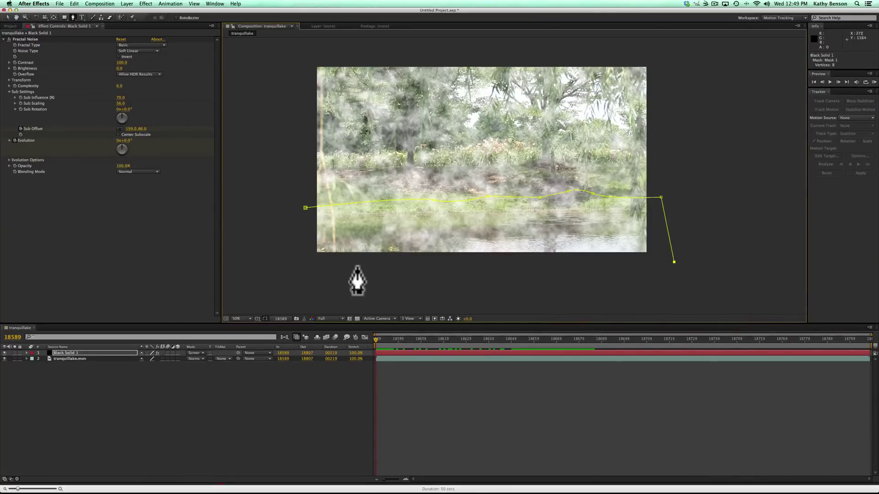
left_click(304, 264)
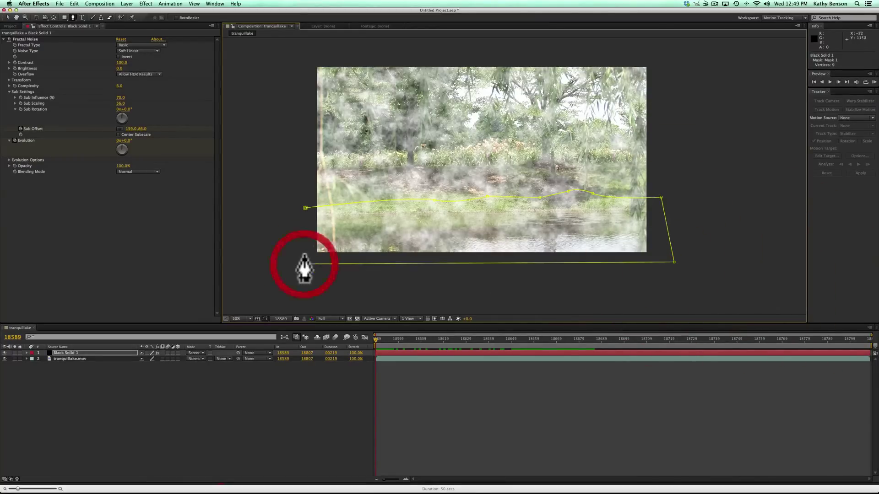
left_click(305, 209)
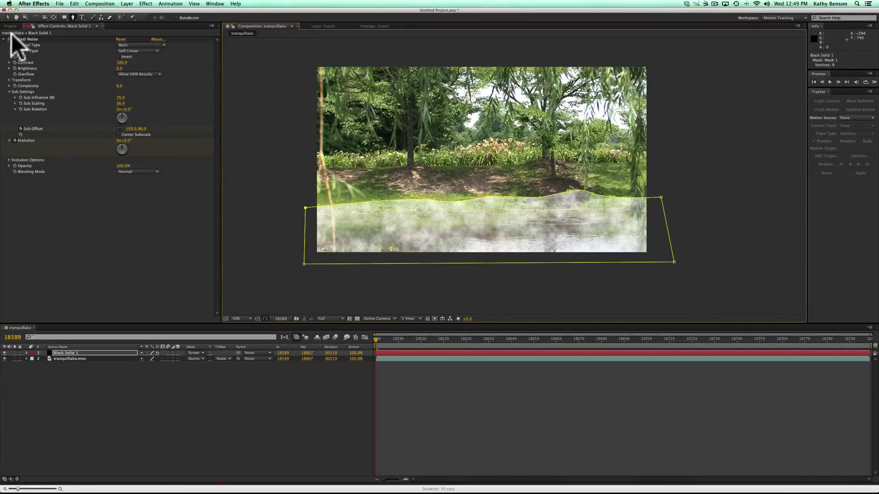
left_click(8, 17)
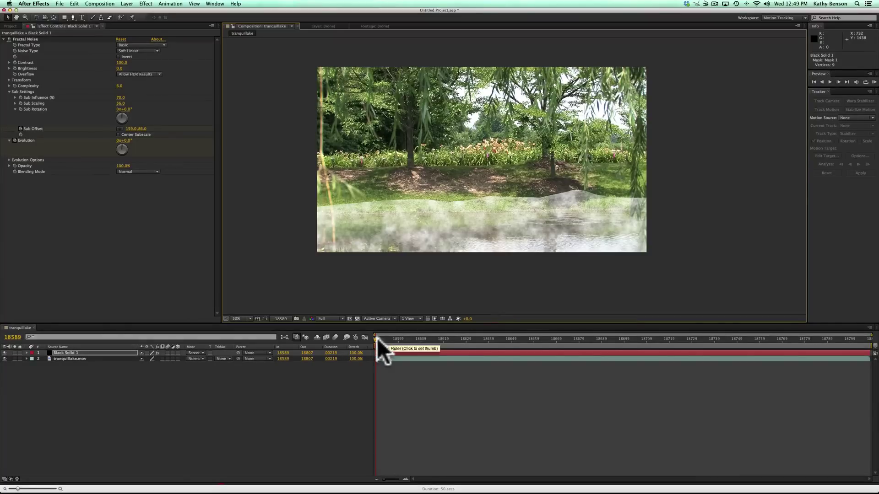
mouse_move(376, 339)
left_mouse_down()
mouse_move(449, 342)
mouse_move(371, 342)
left_mouse_up()
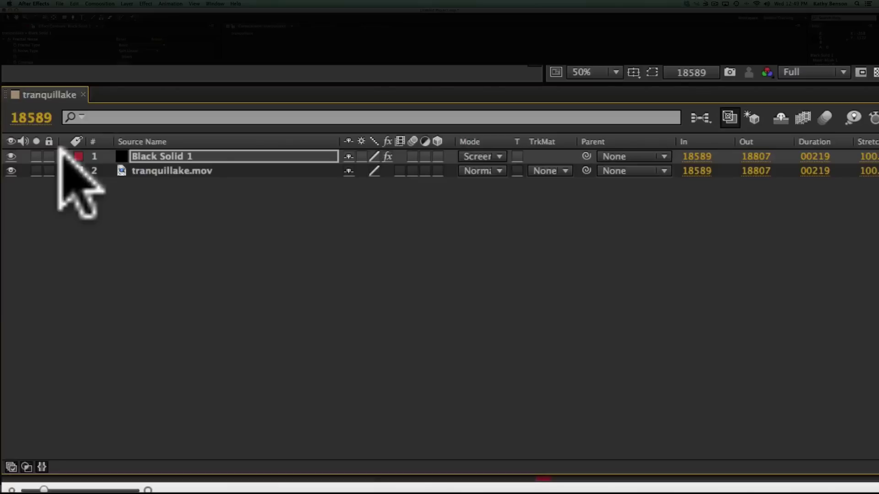
Set the Mask Feather of Black Solid 1's mask to 65.0, 65.0 pixels and collapse the layer
left_click(63, 155)
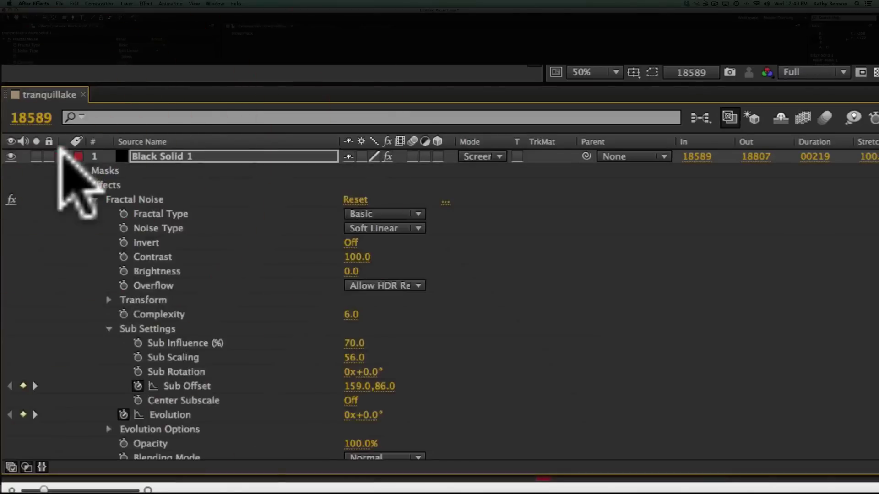
left_click(80, 185)
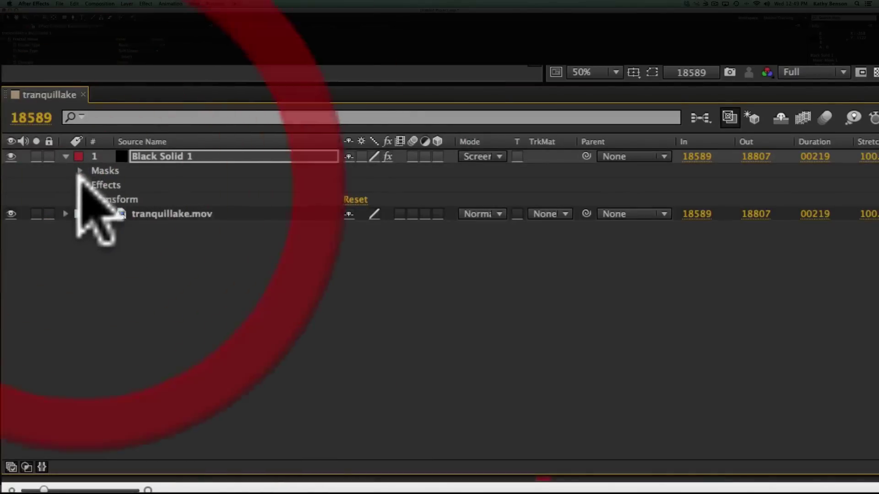
left_click(80, 171)
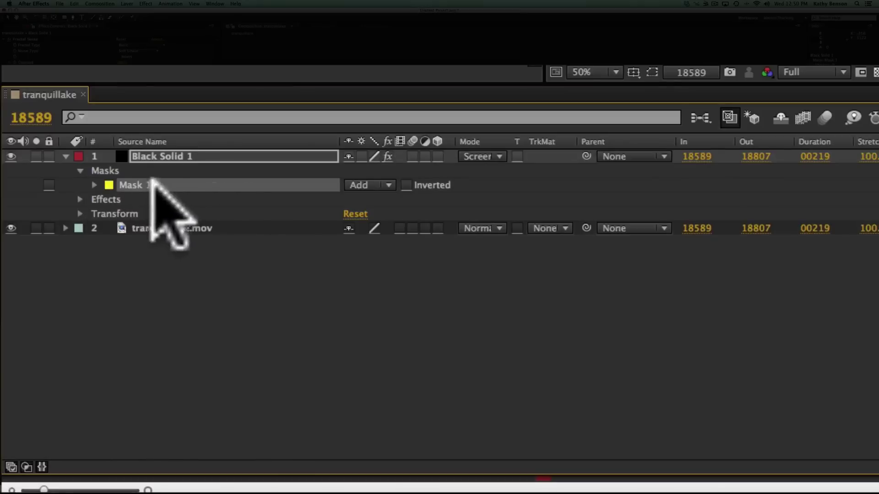
left_click(94, 183)
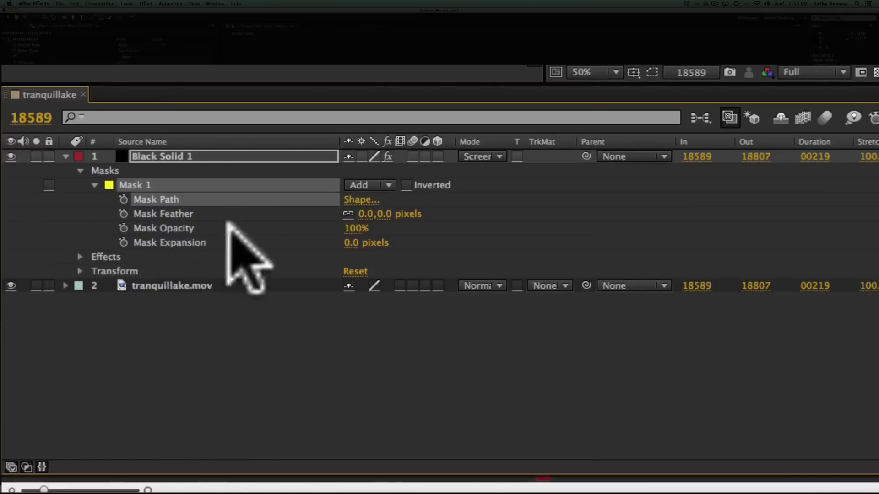
left_click(383, 213)
mouse_move(389, 215)
left_mouse_down()
mouse_move(444, 221)
mouse_move(449, 212)
left_mouse_up()
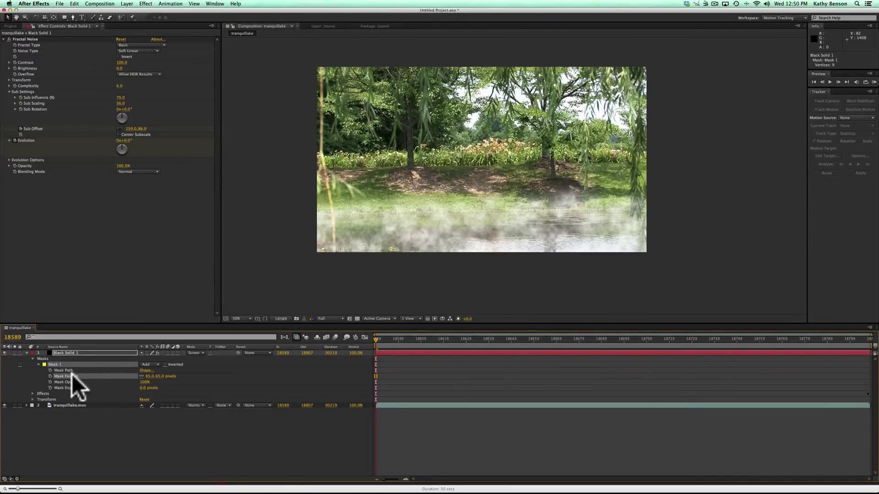
left_click(26, 353)
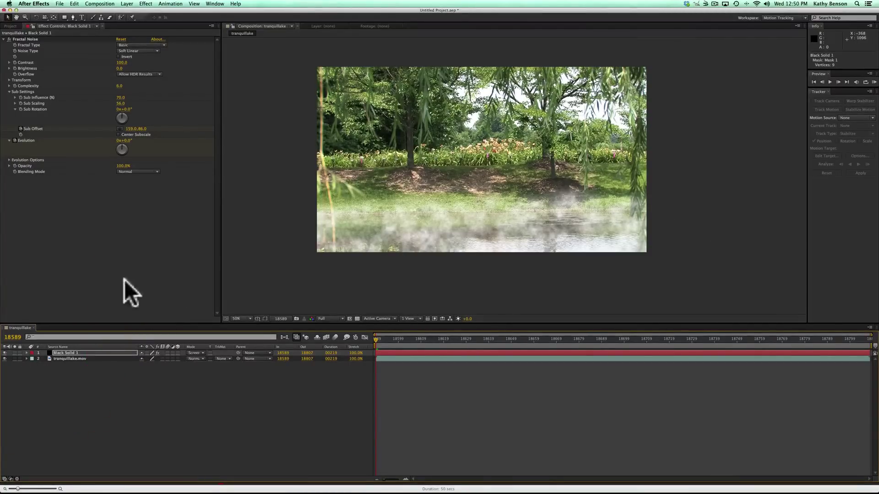
Apply the Curves effect to the tranquillake.mov layer and pull the middle of the RGB curve down to darken the footage
left_click(106, 358)
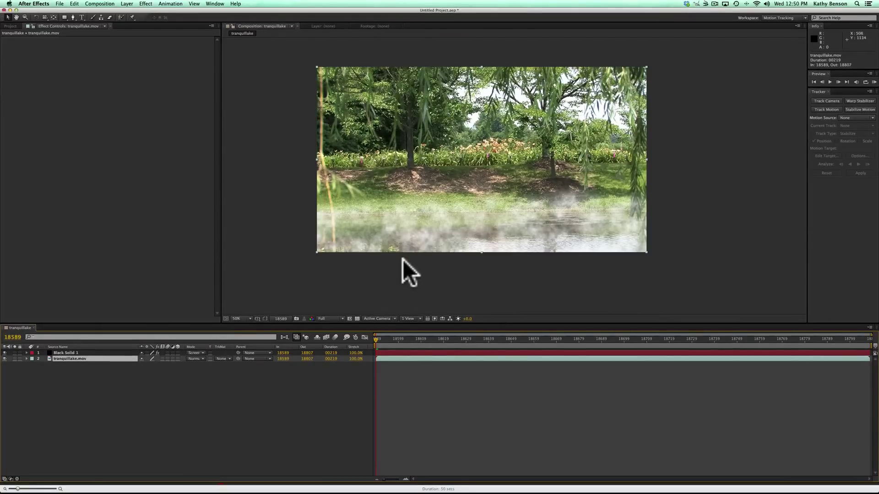
left_click(69, 358)
left_click(152, 4)
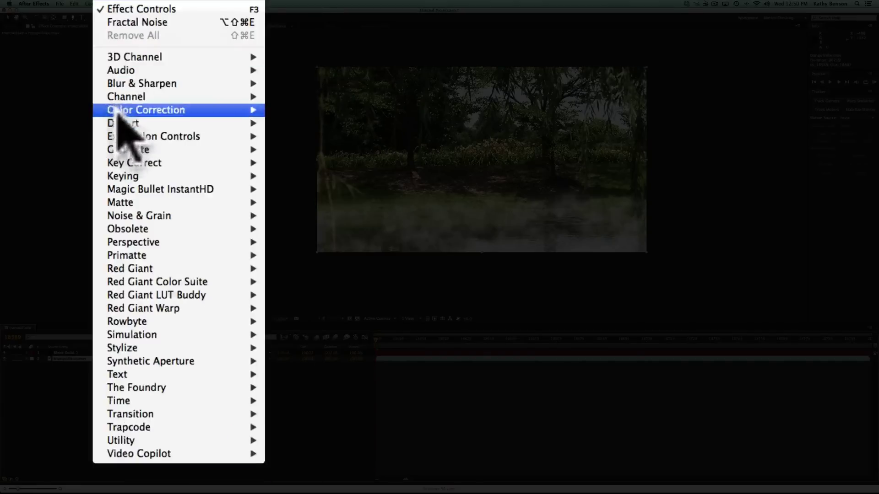
mouse_move(173, 62)
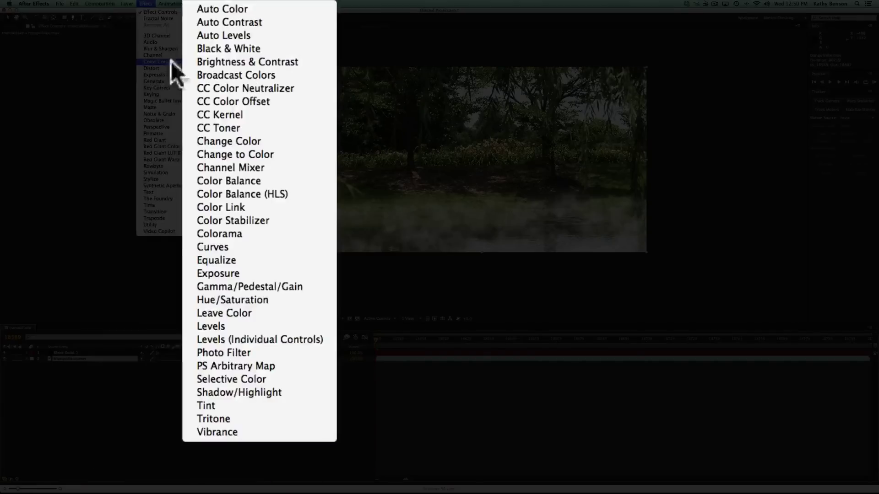
left_click(289, 247)
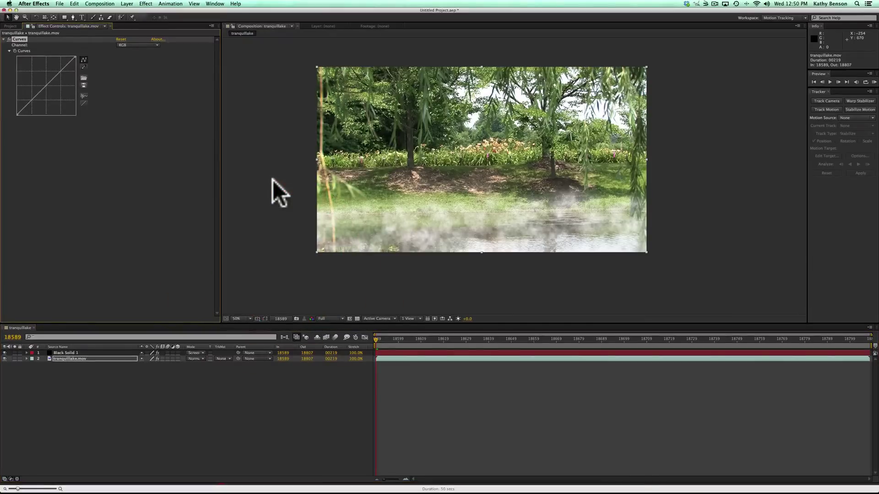
left_click_drag(46, 86, 52, 96)
left_click(52, 96)
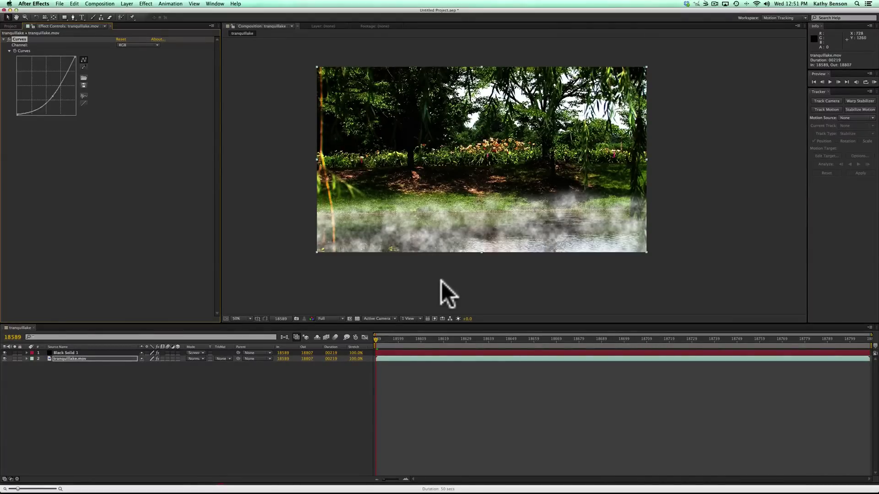
Expand Black Solid 1's Fractal Noise properties and lower the Brightness to -32.0
left_click(25, 353)
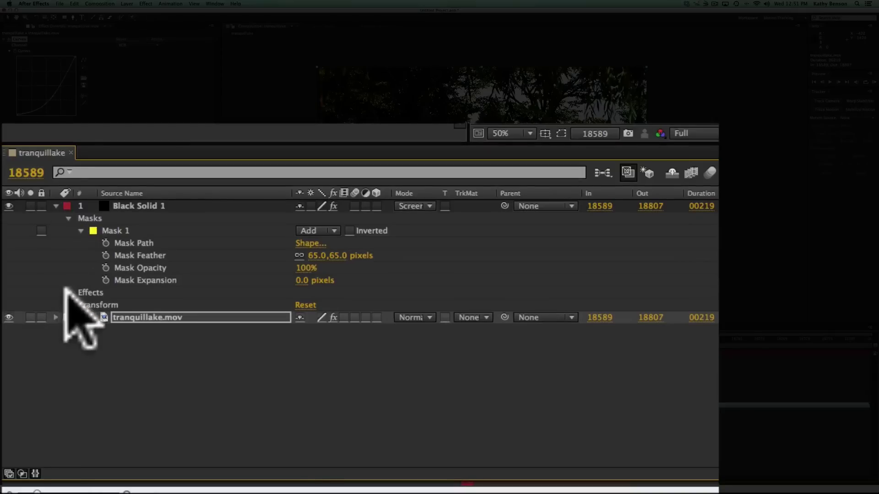
left_click(32, 394)
scroll(193, 353, "down", 2)
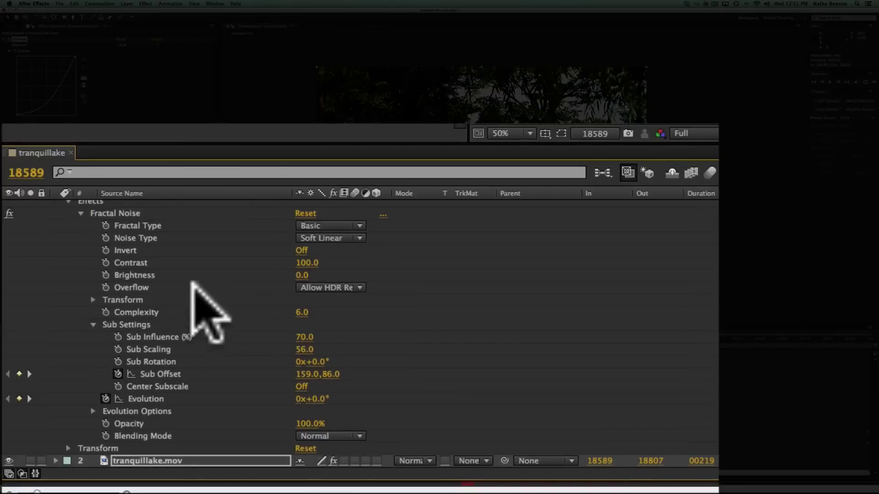
left_click(298, 276)
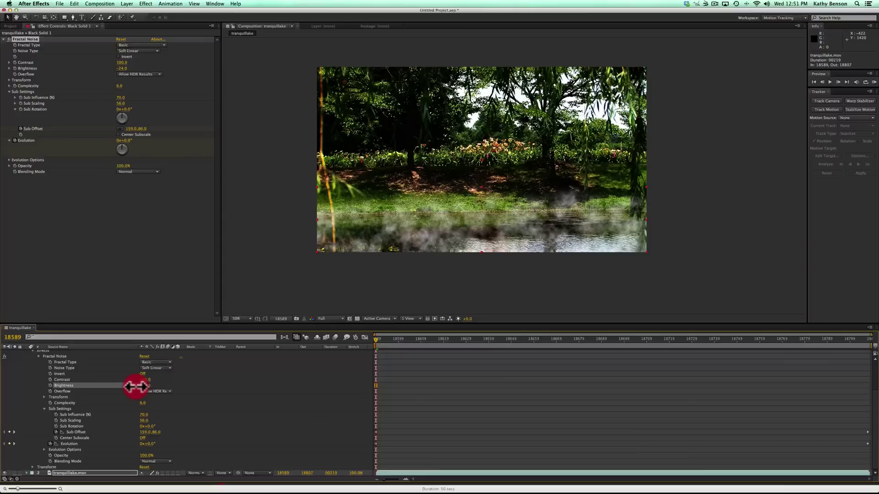
left_click_drag(136, 387, 132, 387)
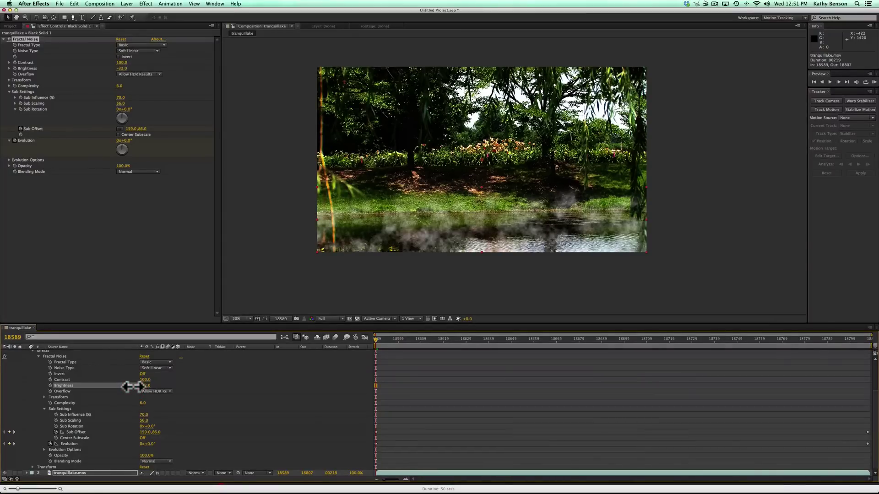
Preview the masked mist over the darkened footage and return to frame 18589
left_click_drag(373, 337, 416, 343)
left_click(386, 341)
left_click(374, 344)
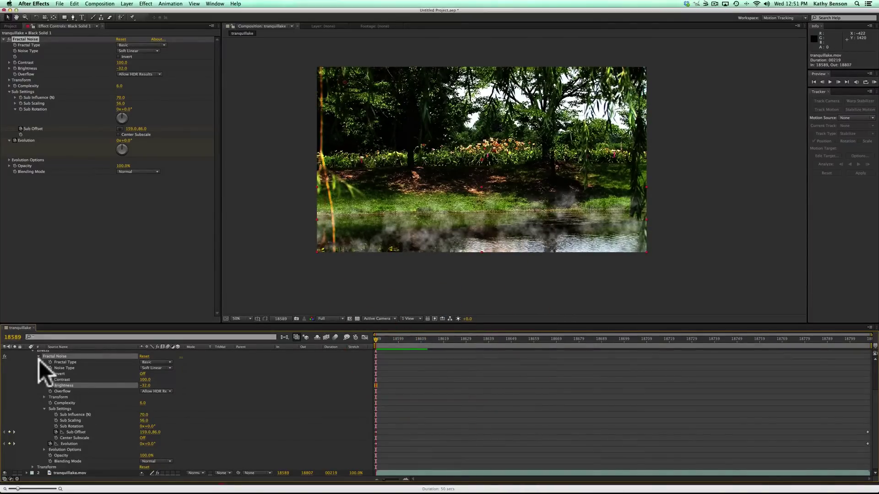
Set Black Solid 1's Fractal Noise Brightness to 0 and lower the layer's Transform Opacity to 47%
left_click(145, 386)
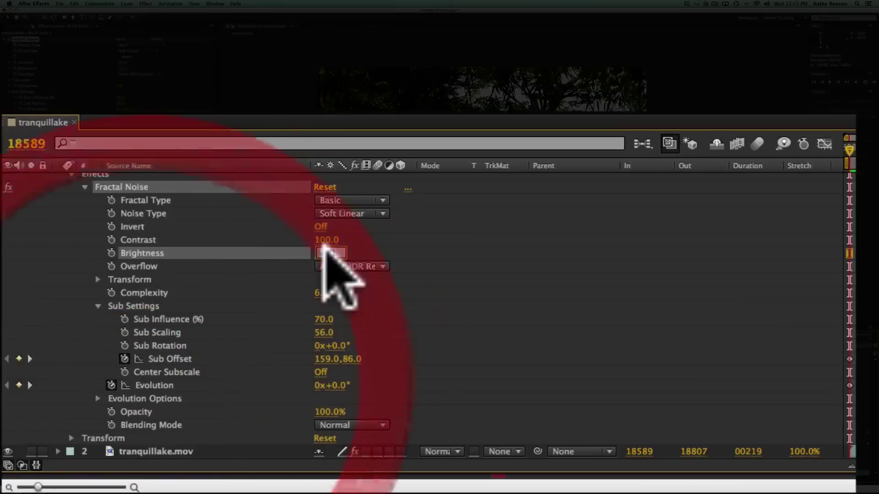
type("0")
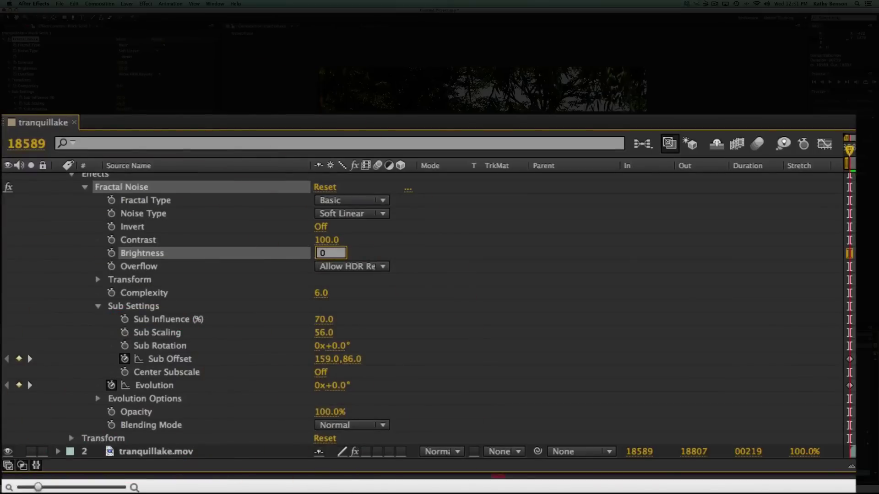
left_click(84, 187)
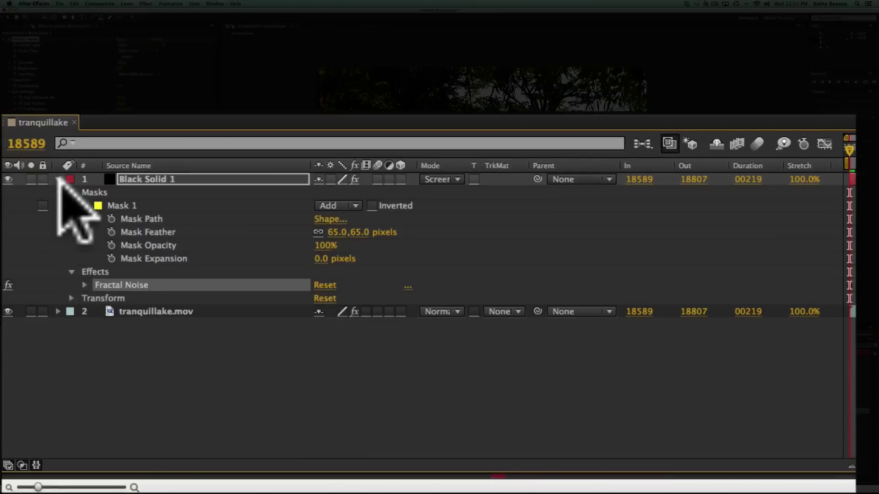
left_click(71, 298)
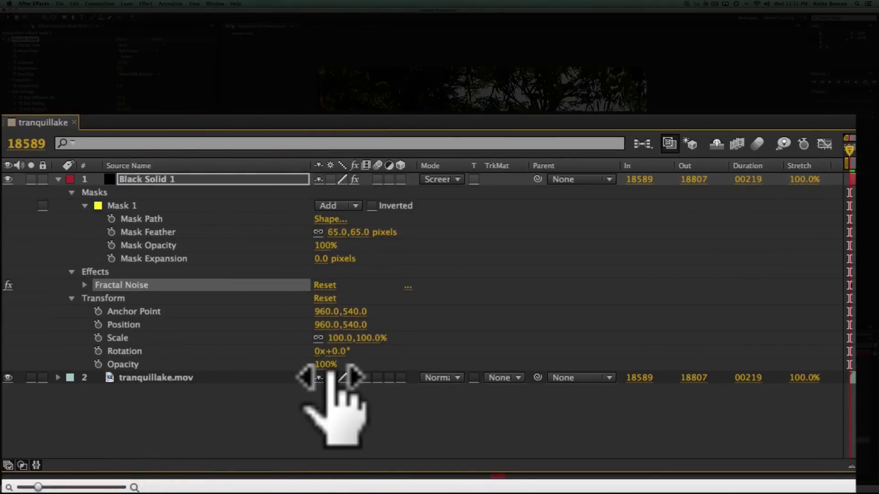
mouse_move(326, 369)
left_mouse_down()
mouse_move(289, 369)
mouse_move(338, 369)
left_mouse_up()
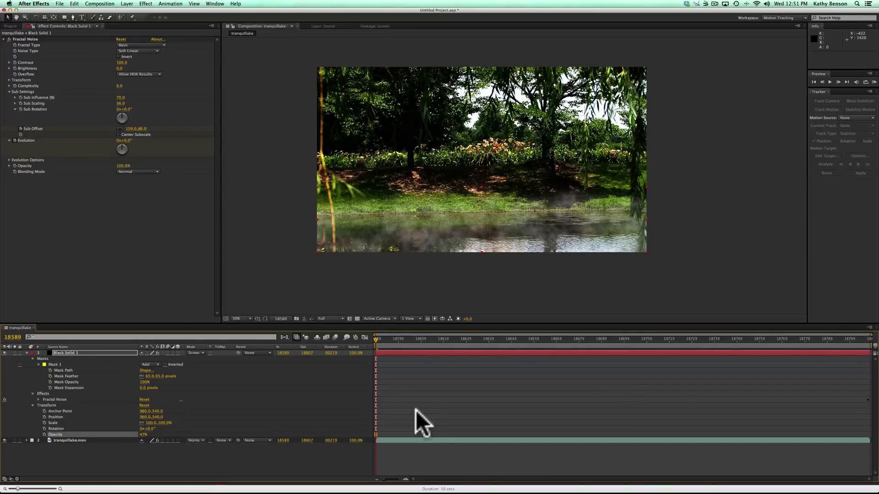
Preview the softened mist over the lake, restarting playback from frame 18589
key("space")
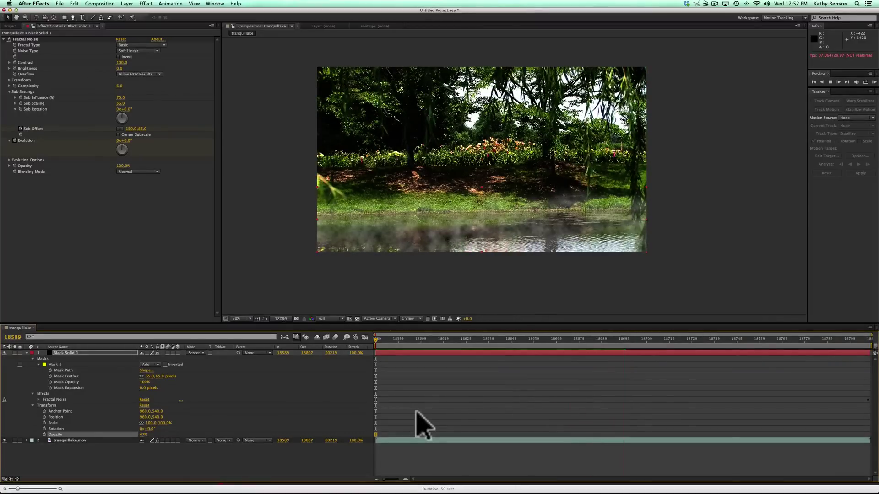
key("space")
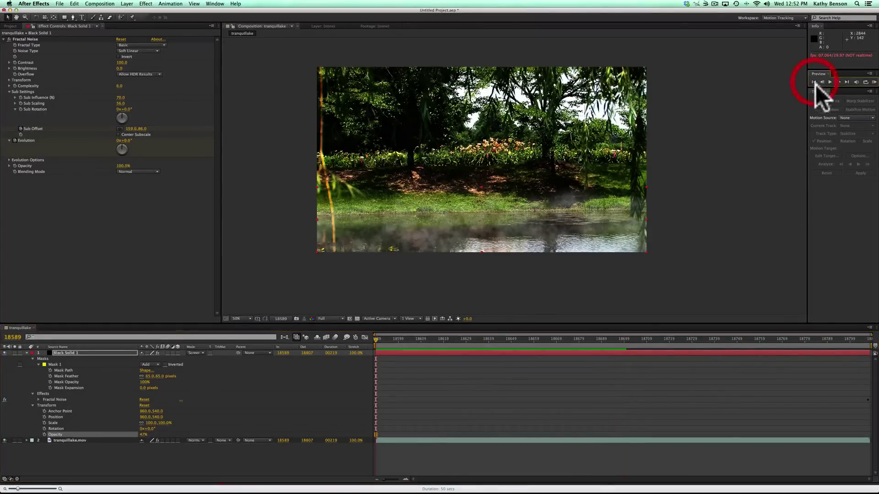
left_click(829, 83)
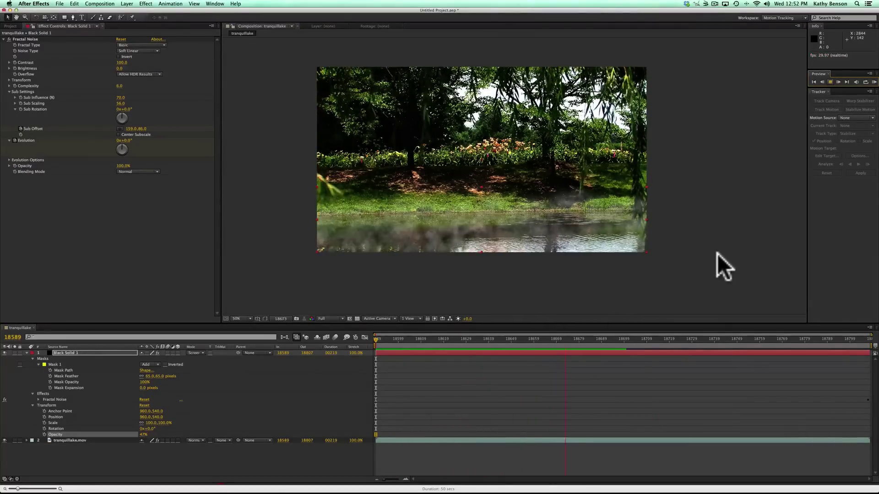
left_click(479, 393)
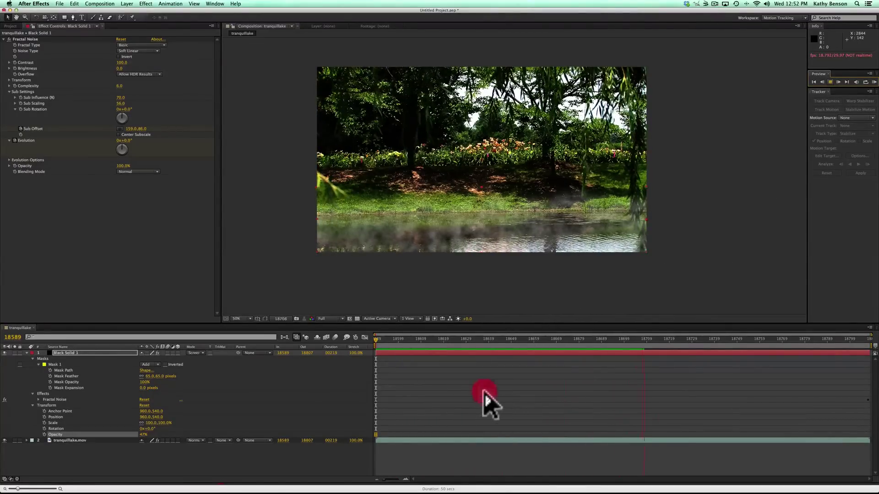
Collapse Black Solid 1 and its Fractal Noise settings, and apply the Levels effect to the layer
left_click(26, 352)
left_click(94, 352)
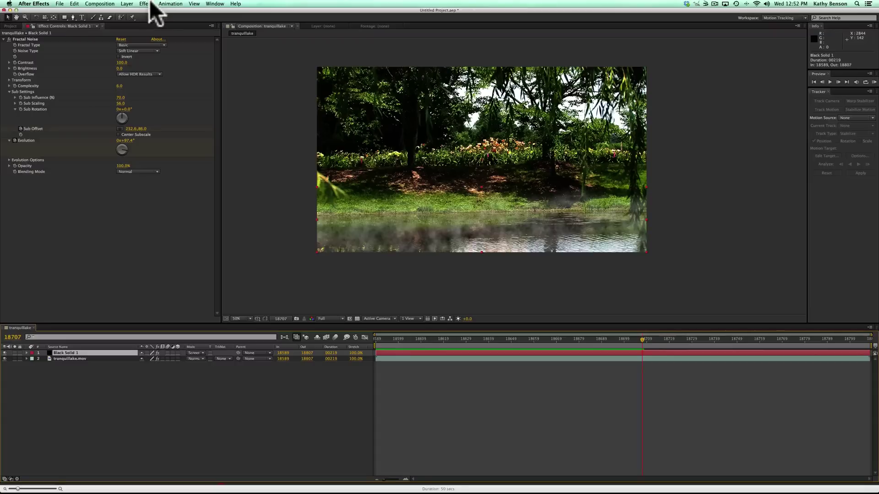
left_click(5, 39)
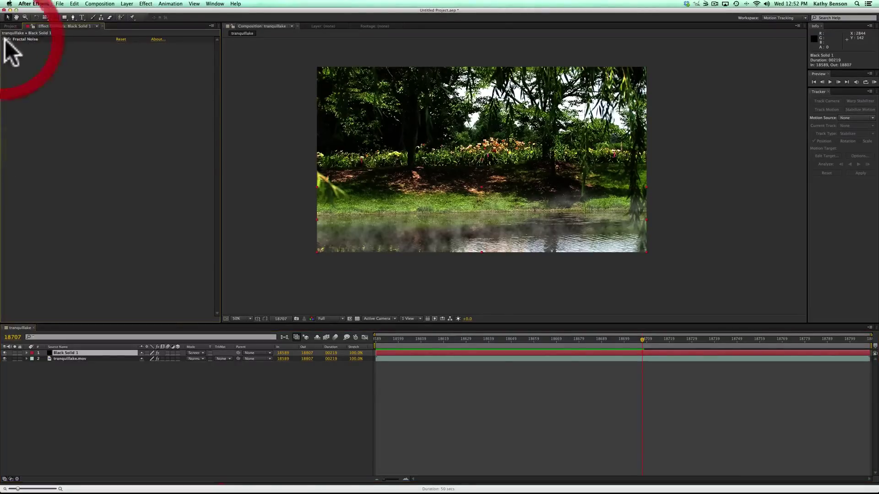
left_click(84, 350)
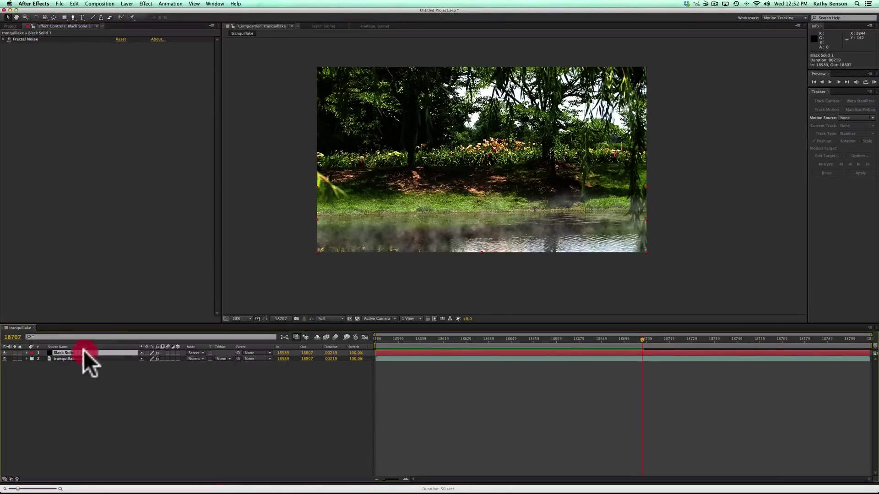
left_click(145, 4)
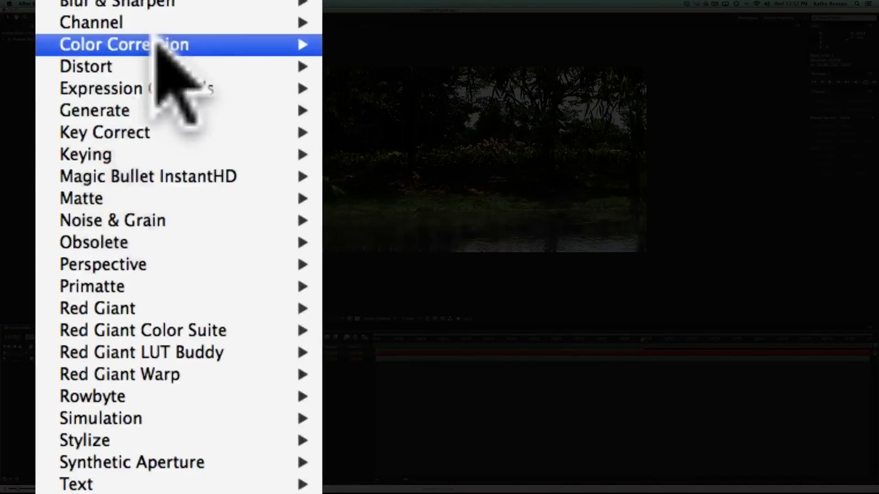
mouse_move(161, 46)
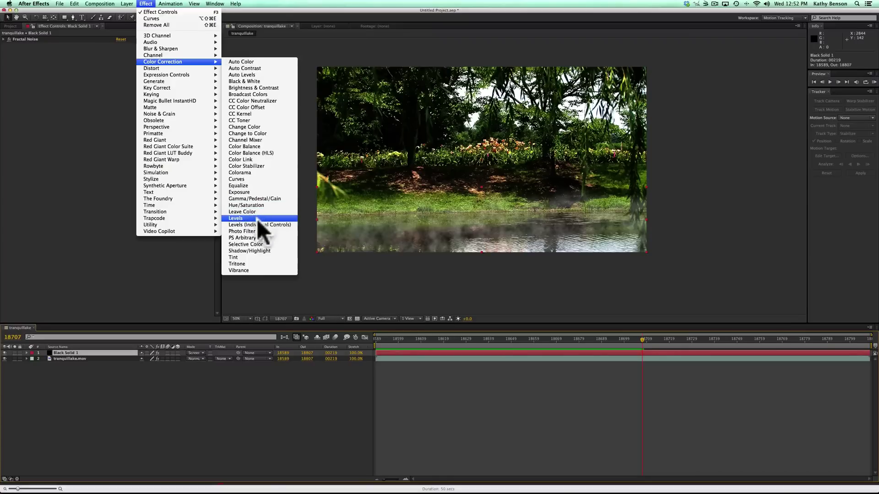
left_click(219, 400)
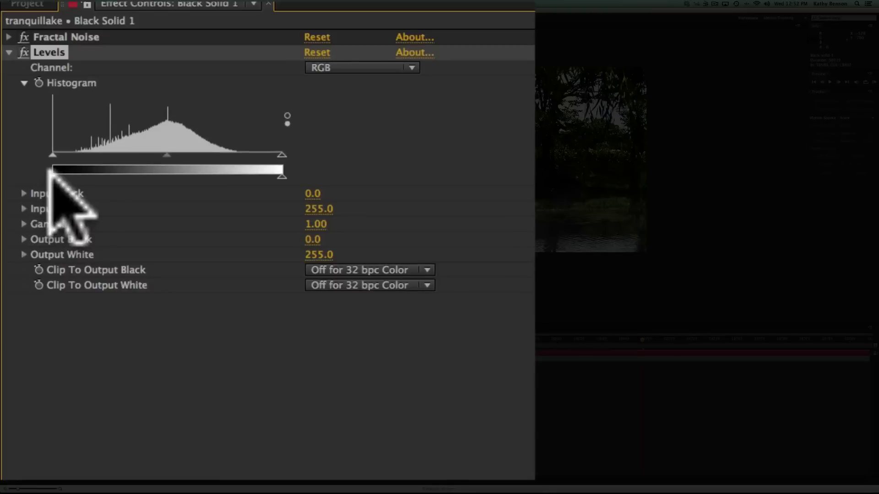
Raise the Levels Output Black to 120 and scrub the timeline to frame 18626 to judge the mist
left_click_drag(50, 170, 151, 184)
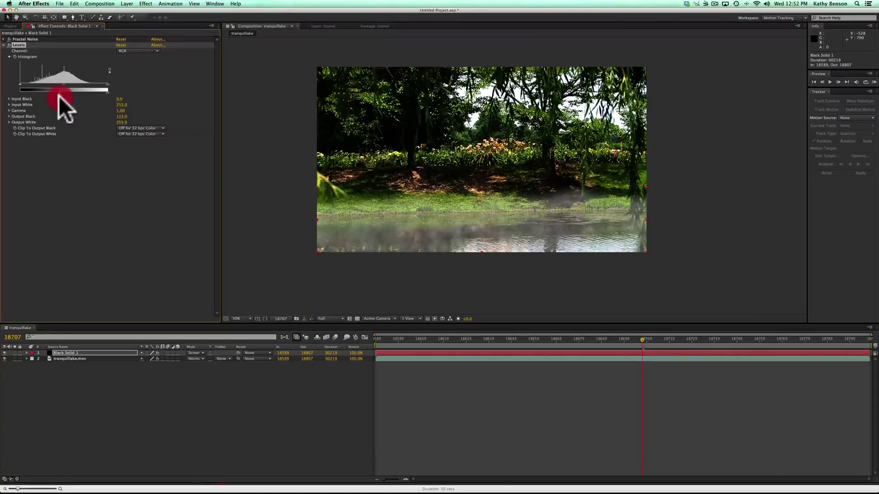
mouse_move(59, 96)
left_mouse_down()
mouse_move(42, 95)
mouse_move(60, 95)
left_mouse_up()
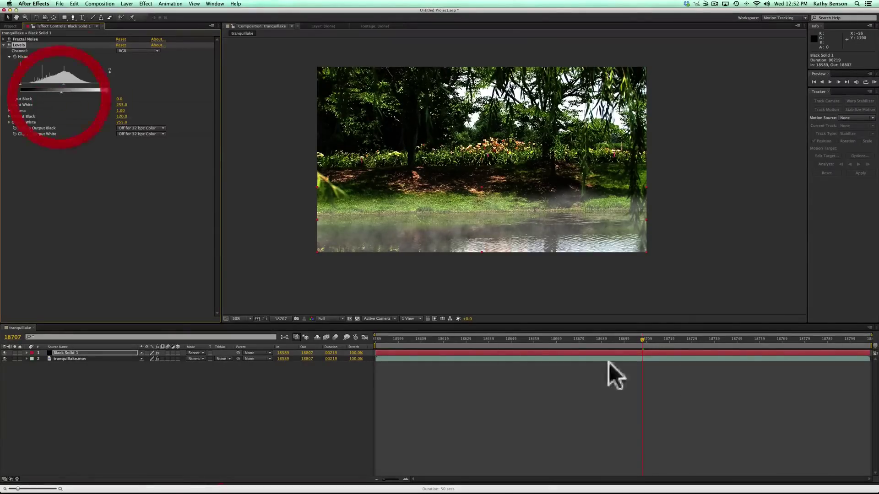
left_click(652, 338)
left_click_drag(652, 339, 697, 341)
left_click_drag(568, 342, 459, 339)
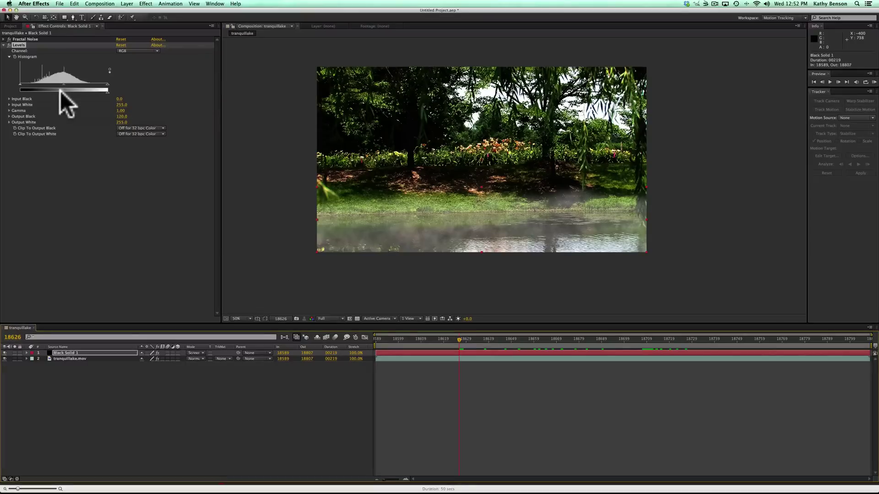
Return the Levels Output Black to 0, lower Output White to 176 and check the mist at frame 18645
left_click_drag(60, 90, 16, 92)
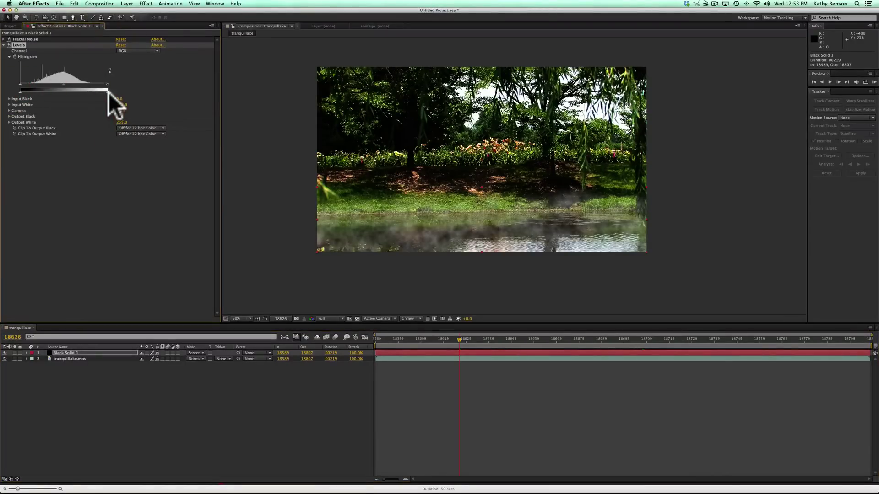
left_click_drag(104, 92, 80, 94)
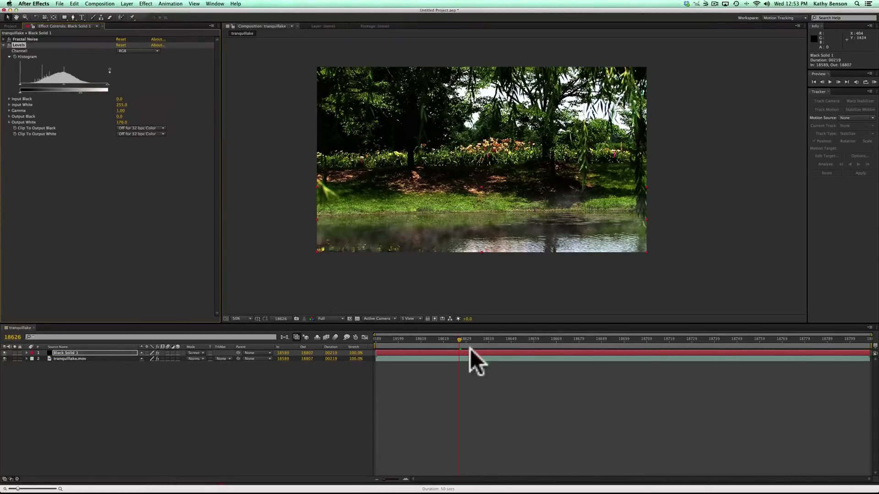
left_click_drag(461, 339, 502, 345)
Set Levels to Input Black 41, Input White 207, Gamma 0.90 and Output White 255, and check the mist up to frame 18683
mouse_move(81, 92)
left_mouse_down()
mouse_move(111, 93)
mouse_move(40, 87)
mouse_move(90, 83)
left_mouse_up()
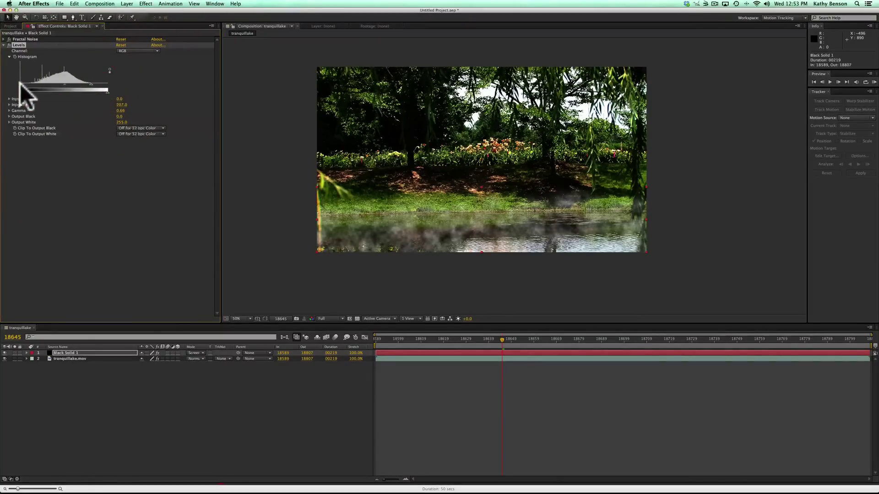
left_click_drag(20, 84, 31, 84)
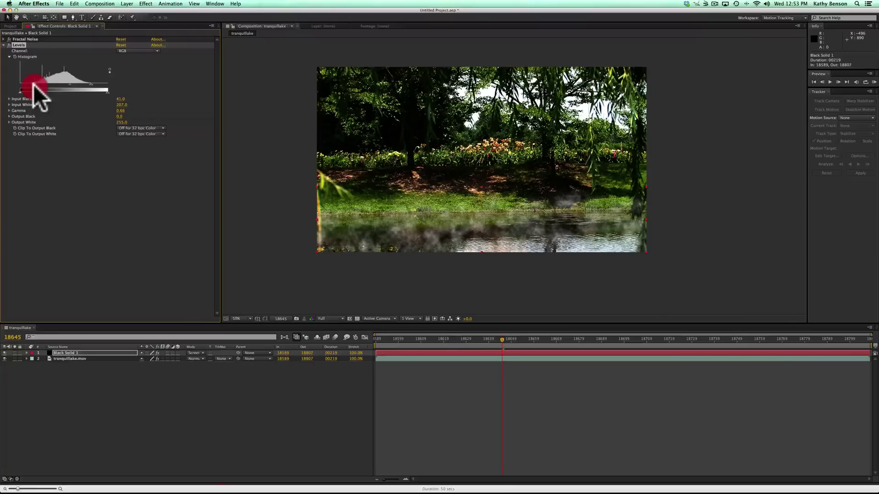
mouse_move(65, 83)
left_mouse_down()
mouse_move(56, 83)
mouse_move(65, 86)
left_mouse_up()
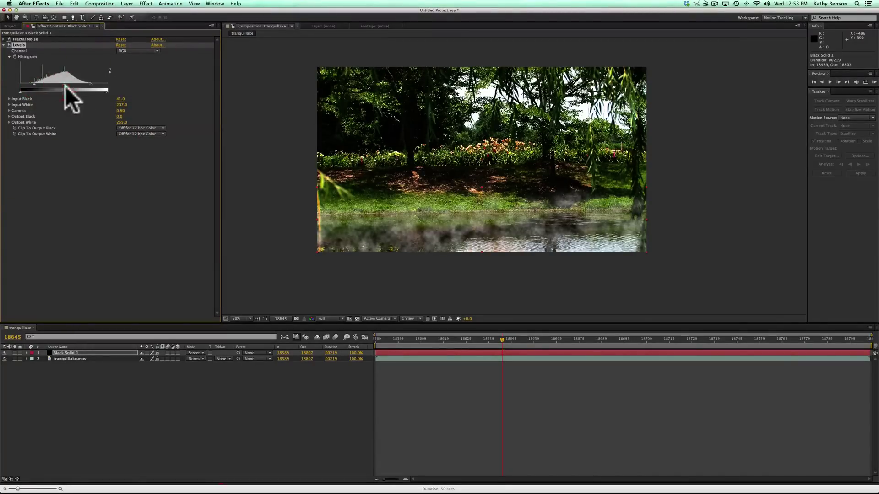
left_click_drag(503, 338, 585, 348)
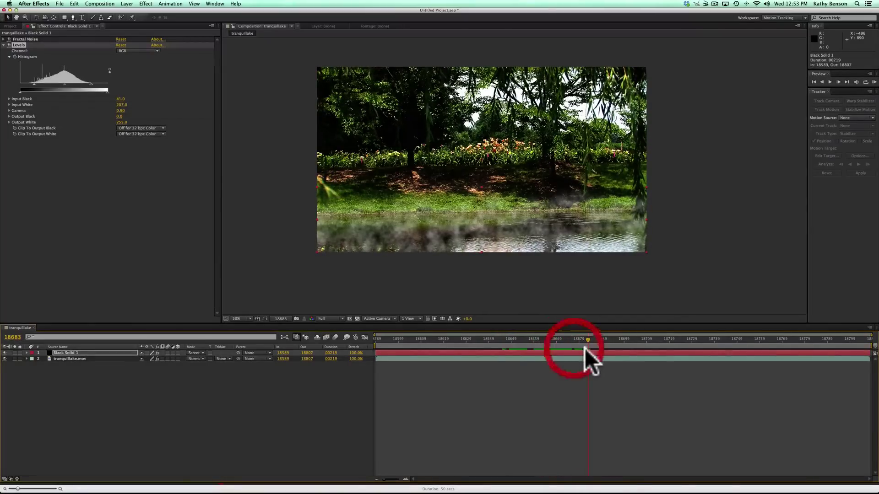
Apply the Fast Blur effect to Black Solid 1 with a Blurriness of 5, and set the Levels Input Black to 0
left_click(94, 350)
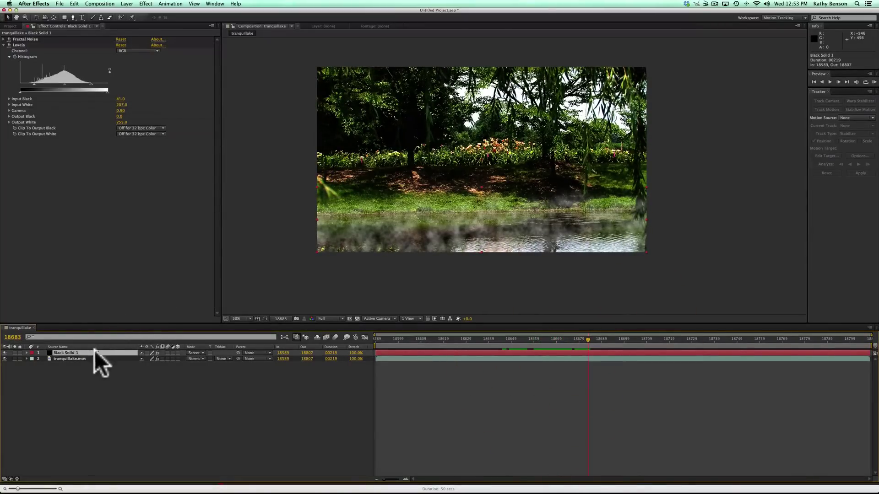
left_click(149, 2)
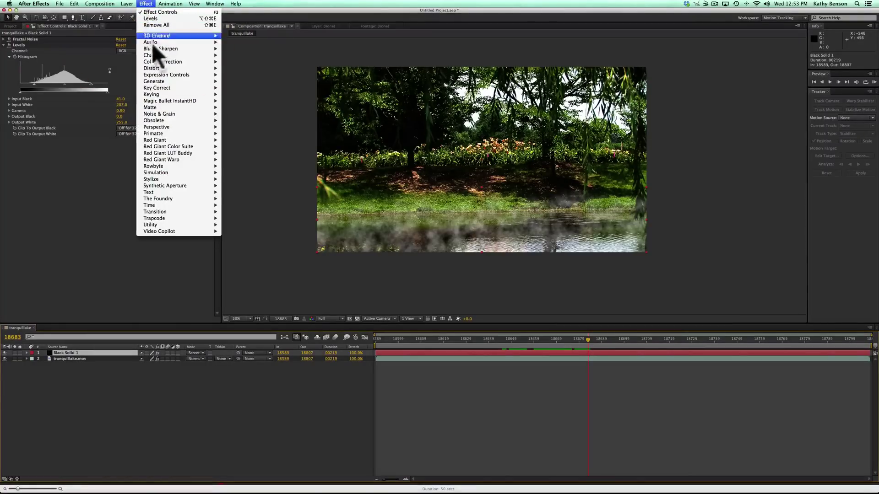
mouse_move(152, 101)
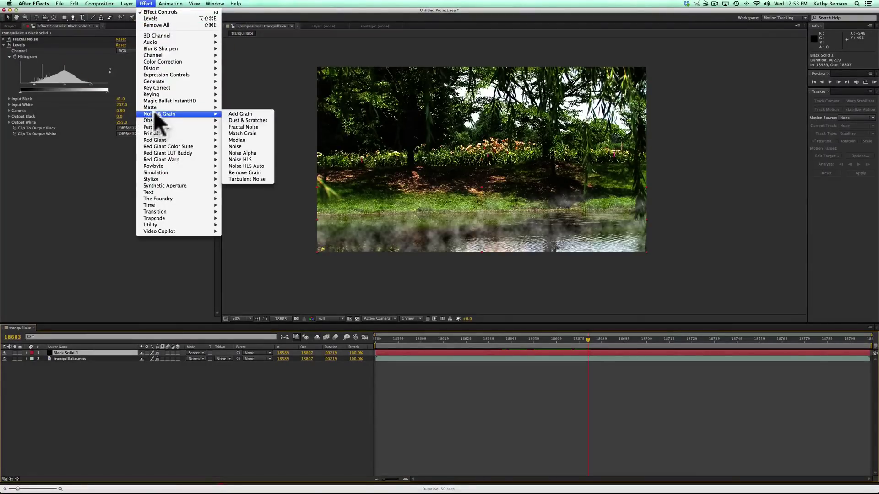
mouse_move(172, 48)
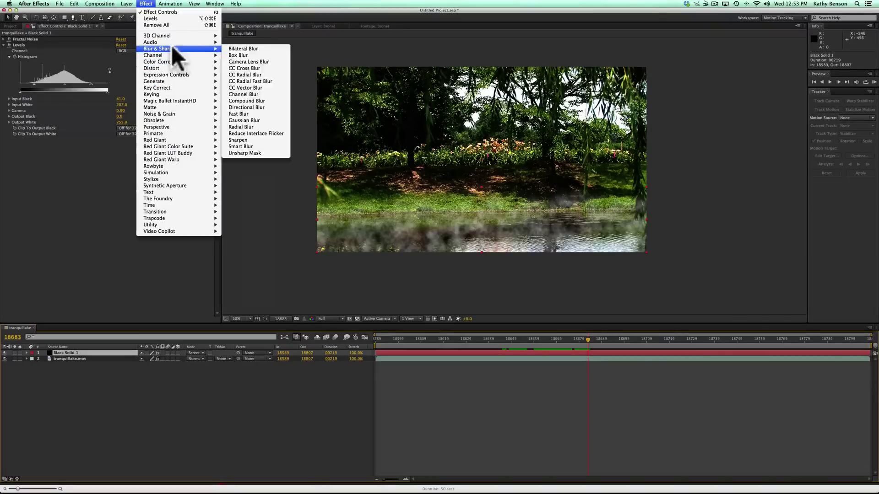
left_click(256, 111)
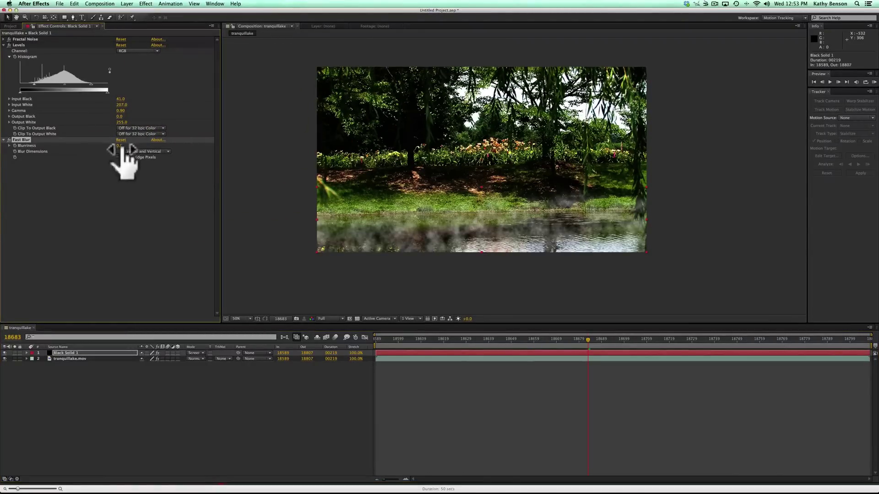
left_click_drag(125, 145, 129, 145)
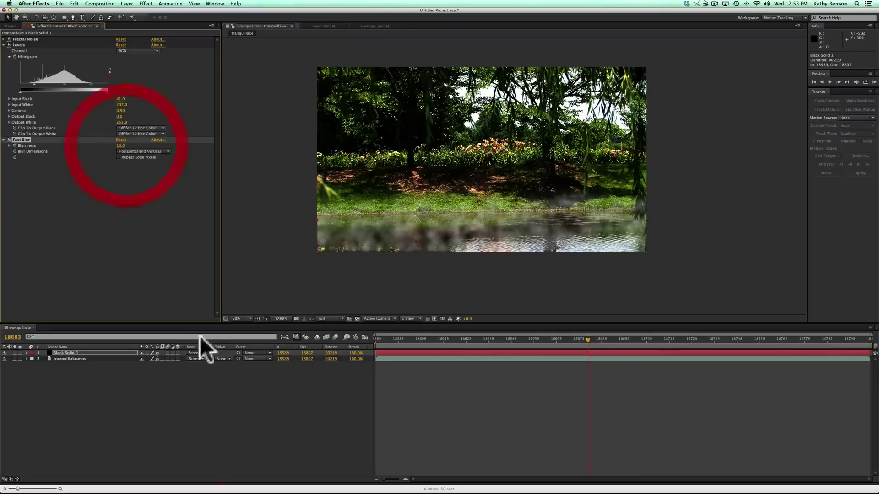
left_click(121, 146)
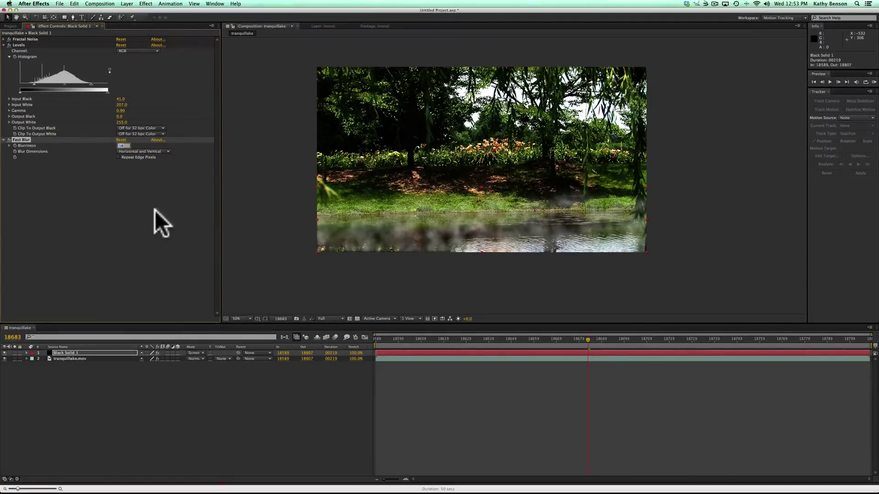
type("5")
key("Tab")
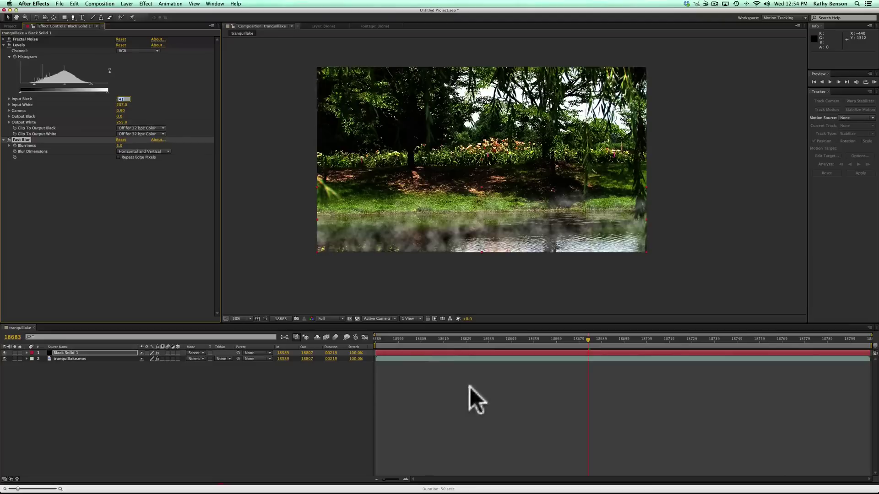
left_click(546, 379)
Play the blurred mist, return to frame 18589 and run a RAM preview from there
key("space")
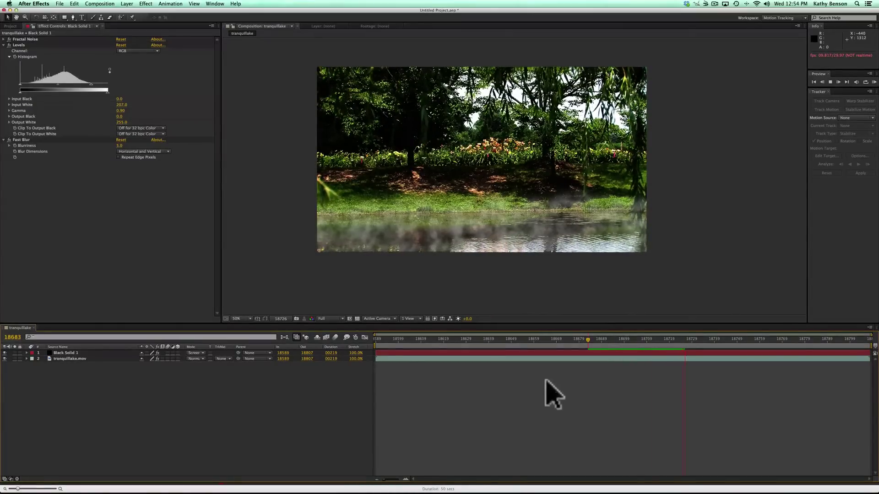
left_click(814, 82)
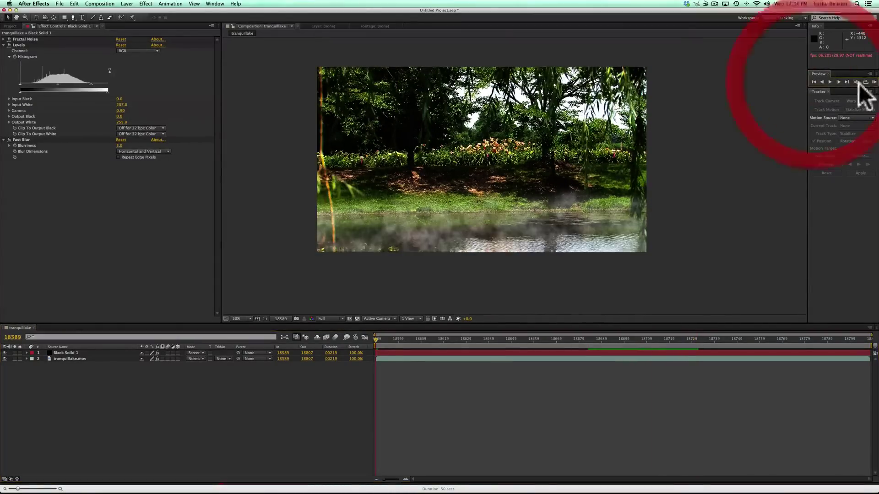
left_click(874, 83)
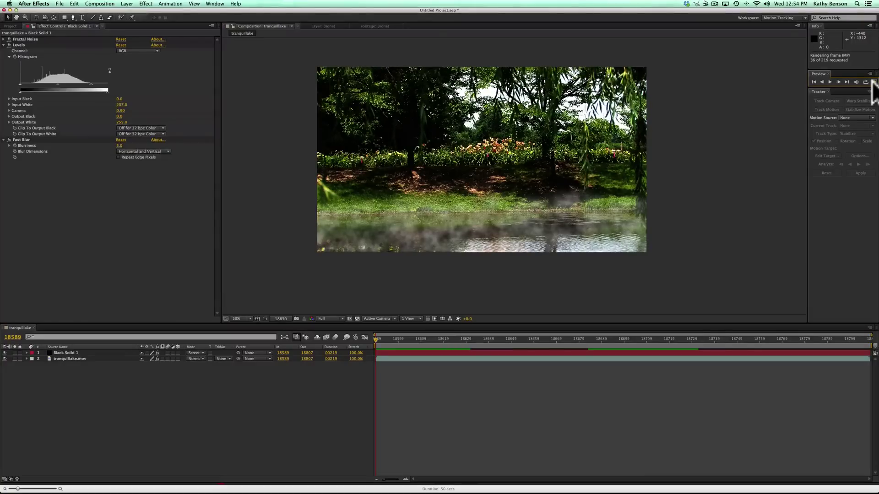
left_click(827, 81)
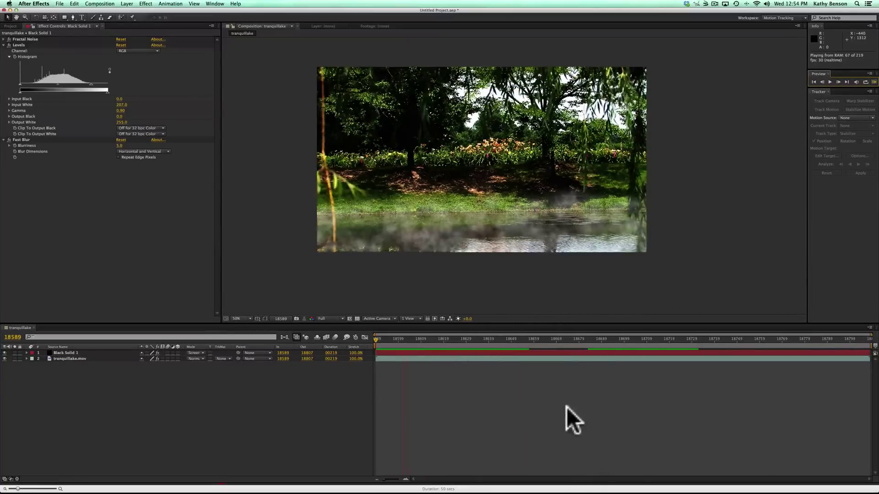
key("space")
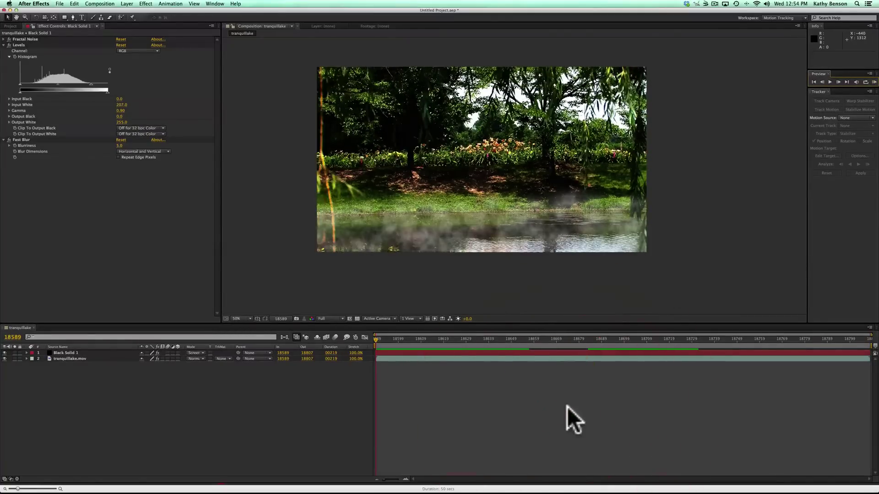